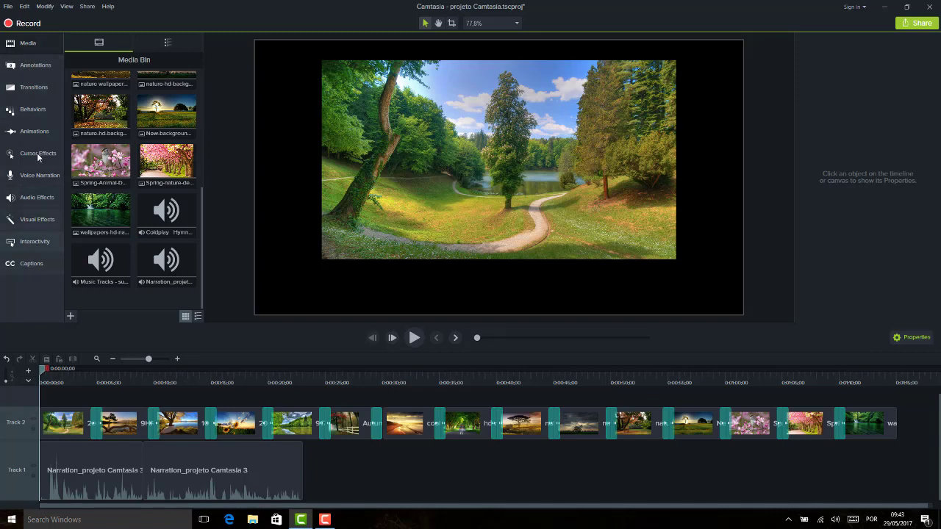
Open the caption tools and add an empty caption at 0:00:00;21, where the narration starts
left_click(33, 269)
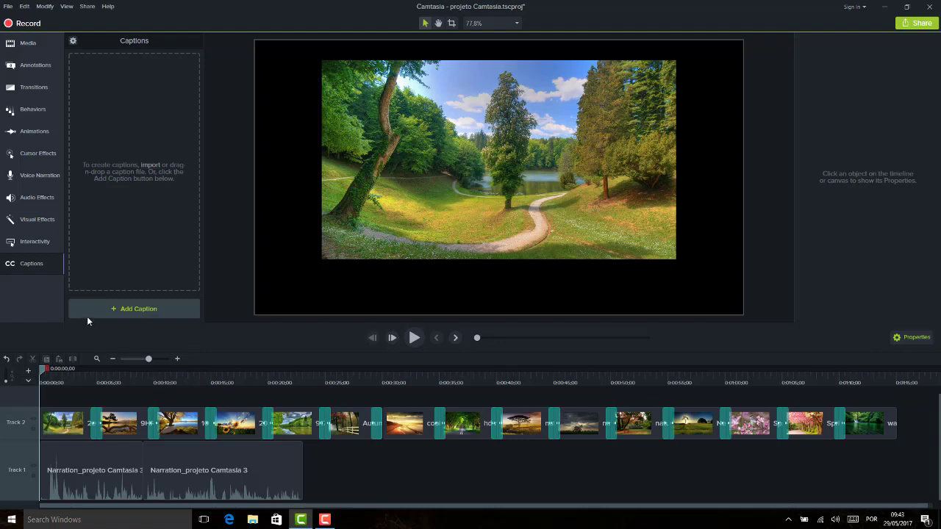
left_click(33, 244)
left_click(25, 266)
key("space")
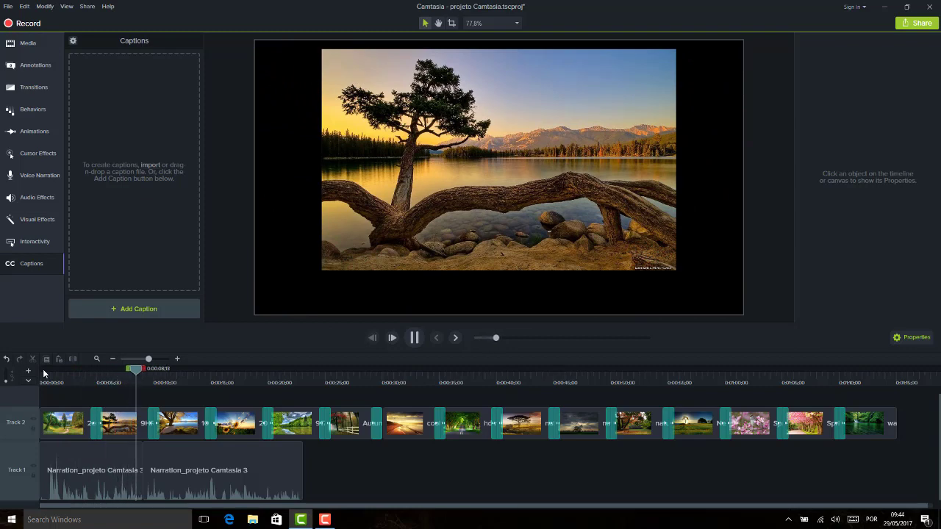
left_click_drag(65, 425, 69, 460)
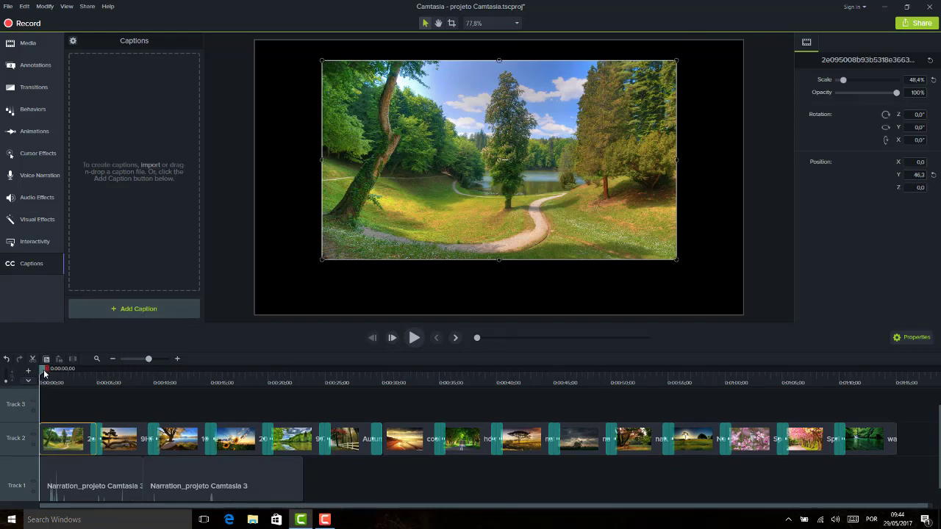
key("space")
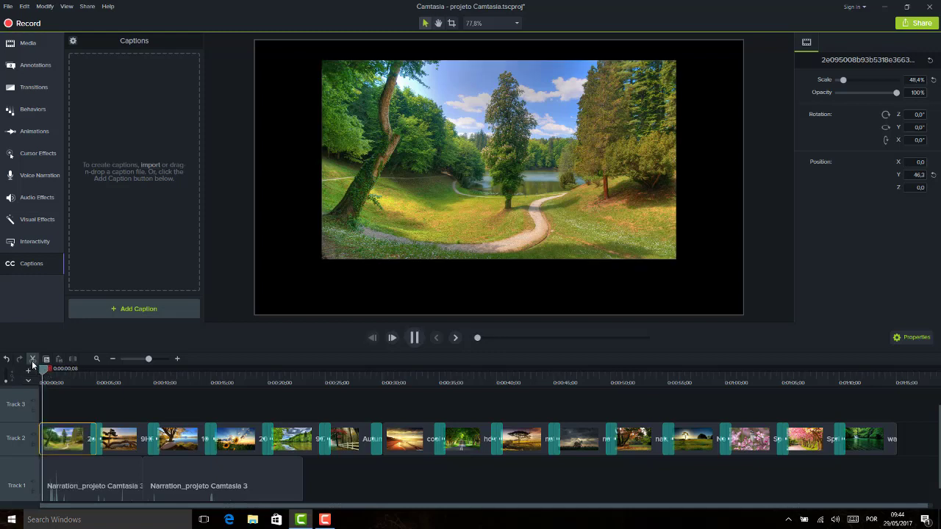
left_click(50, 375)
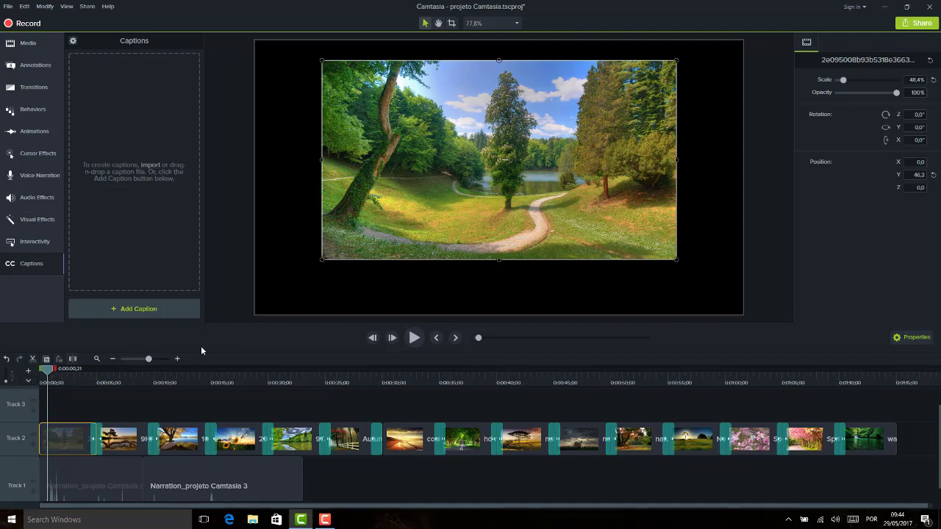
left_click(120, 310)
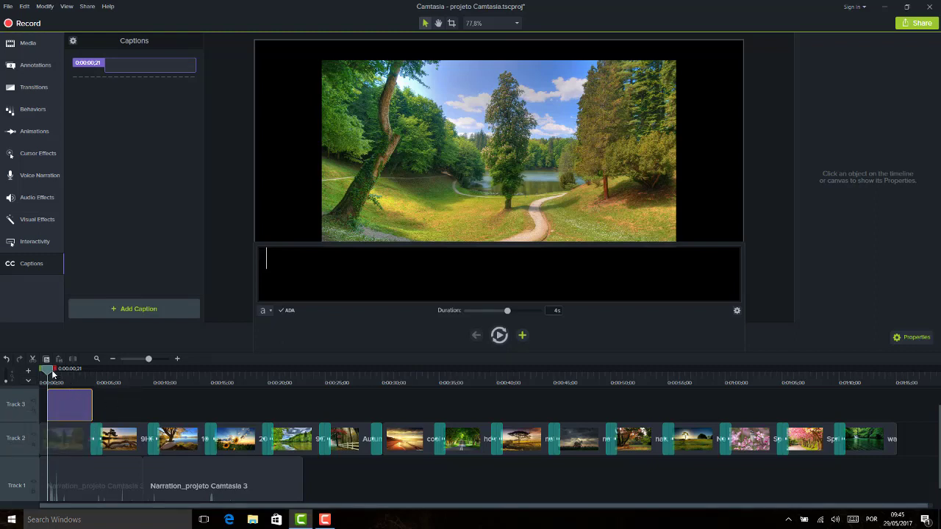
Play the narration from the caption's start to find the phrase's end, and extend the caption to a duration of 8,4 s
key("space")
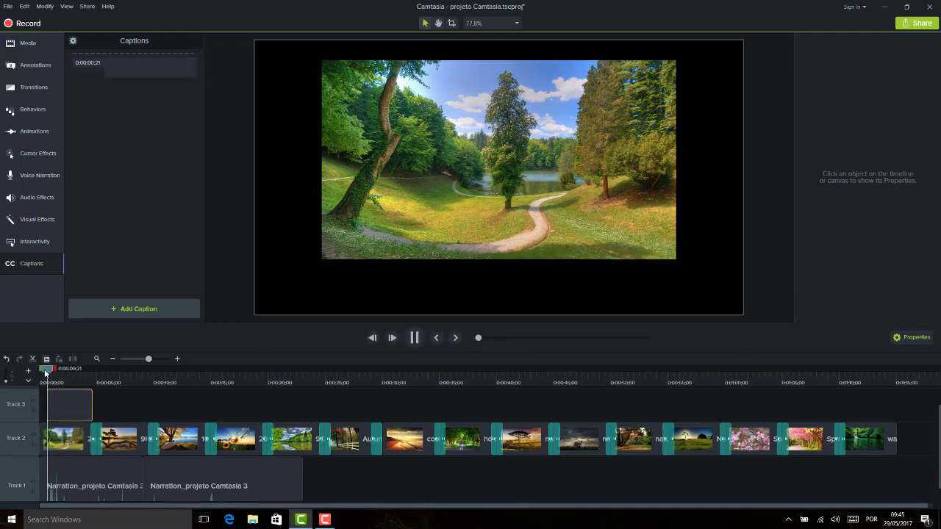
key("space")
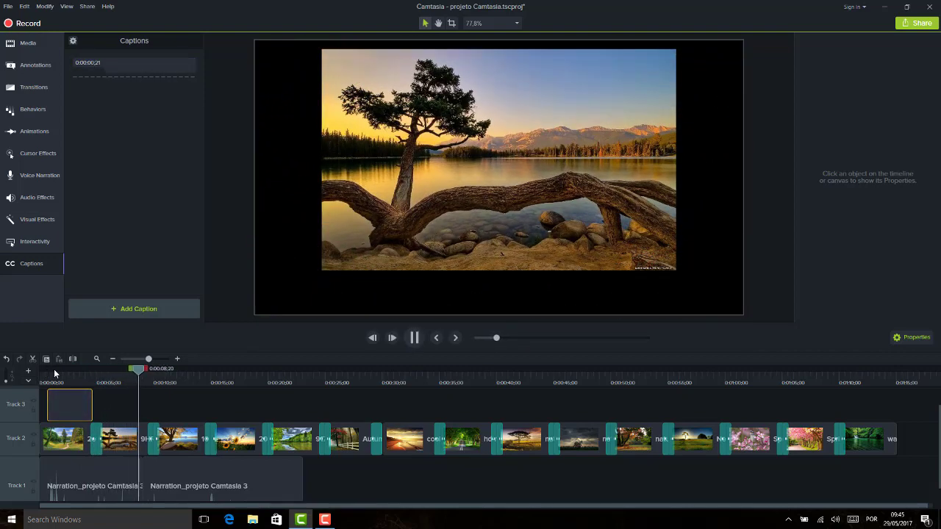
key("space")
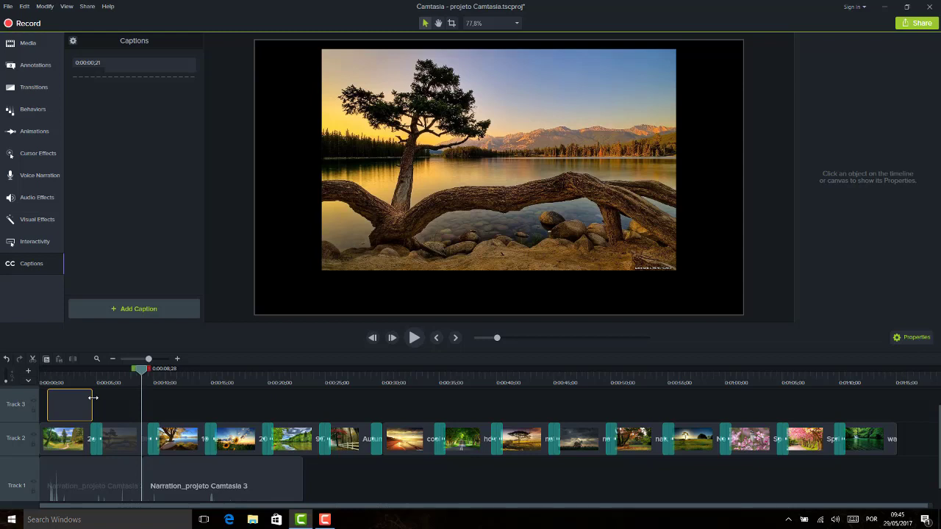
left_click(48, 376)
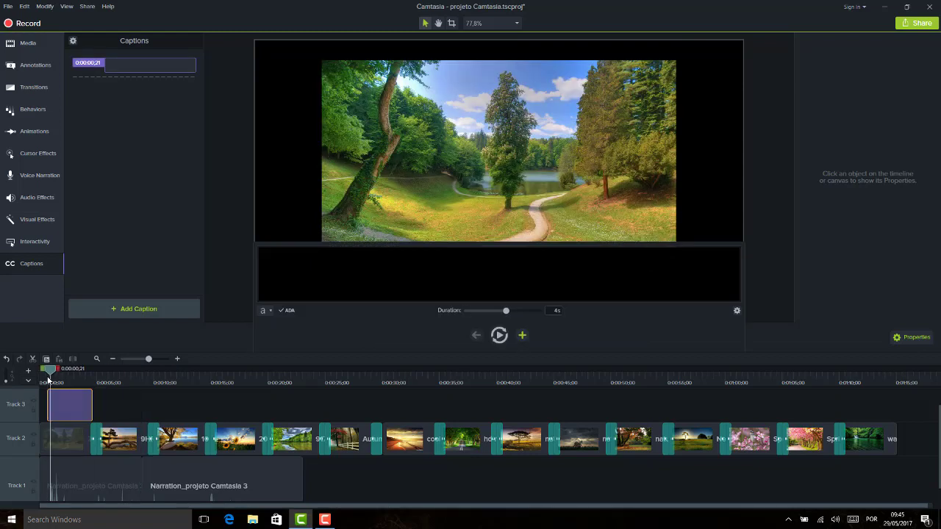
key("space")
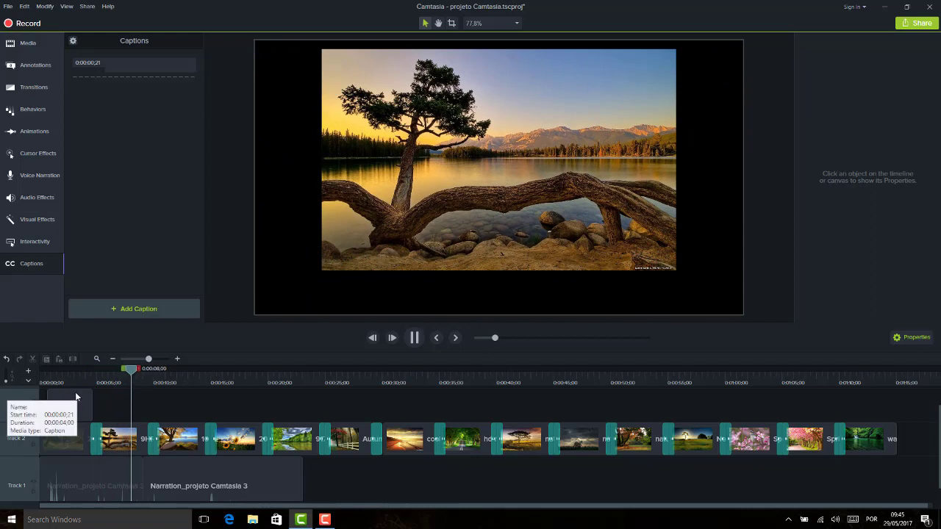
key("space")
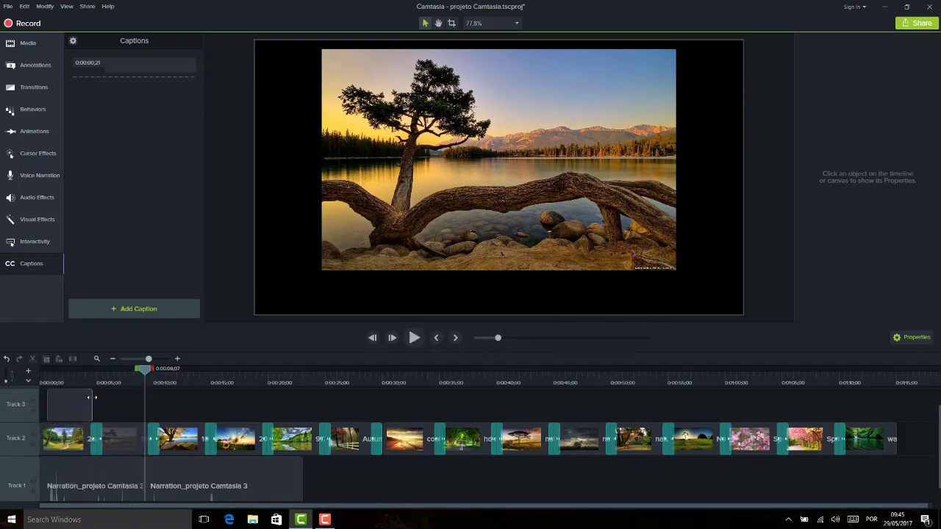
left_click_drag(93, 397, 149, 398)
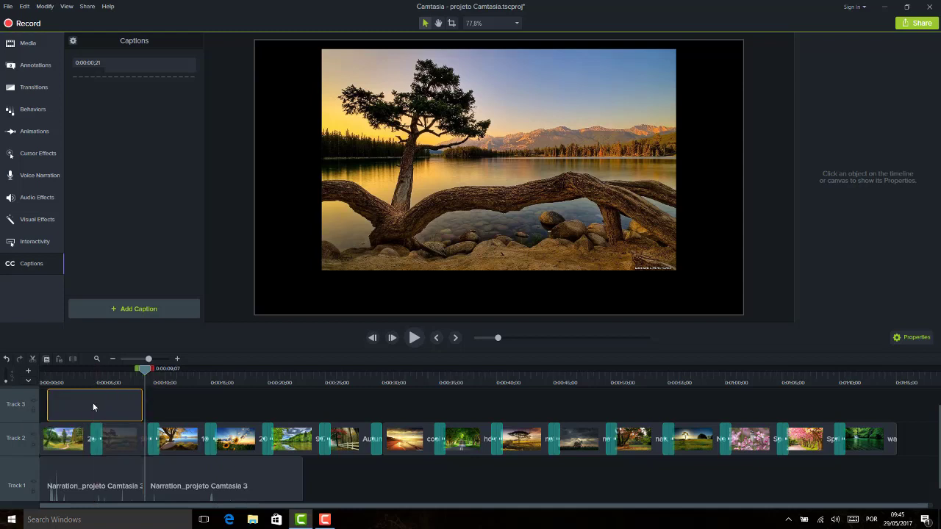
Enter "Olá!" as the text of the caption on Track 3
left_click(64, 379)
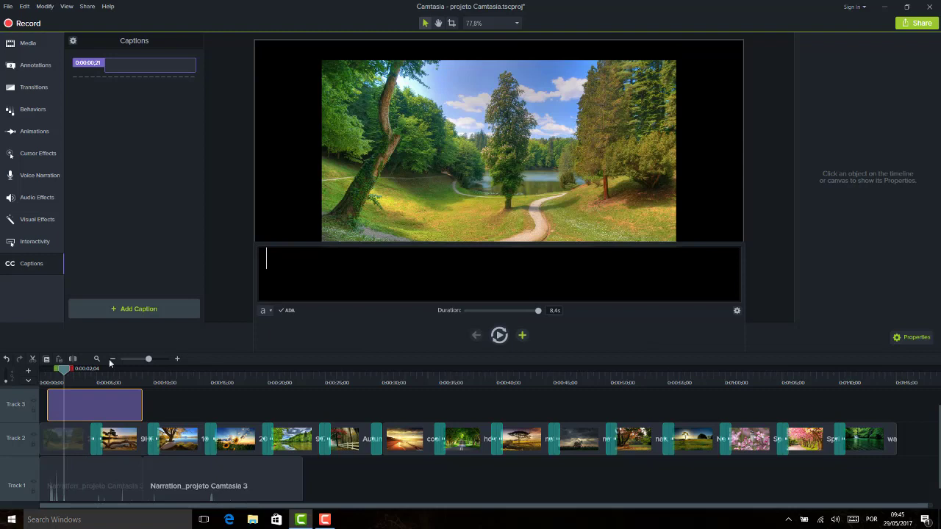
left_click(49, 375)
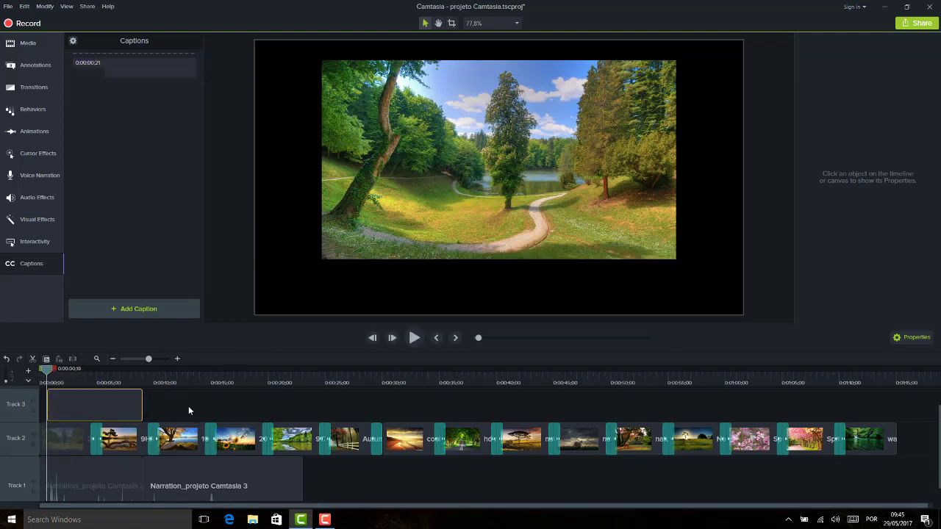
left_click(69, 406)
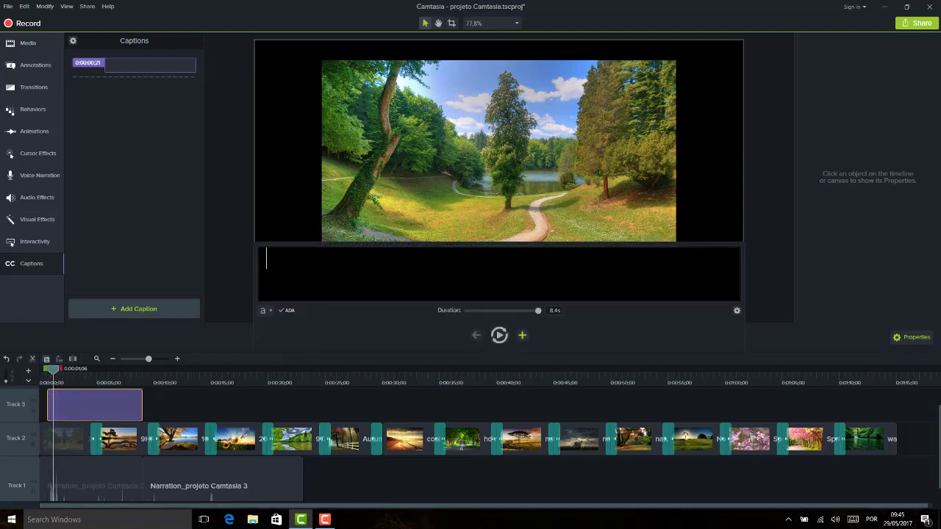
type("Olá!")
Replay the start of the narration and complete the caption's greeting to read "Olá pessoal!"
left_click_drag(53, 369, 44, 371)
key("space")
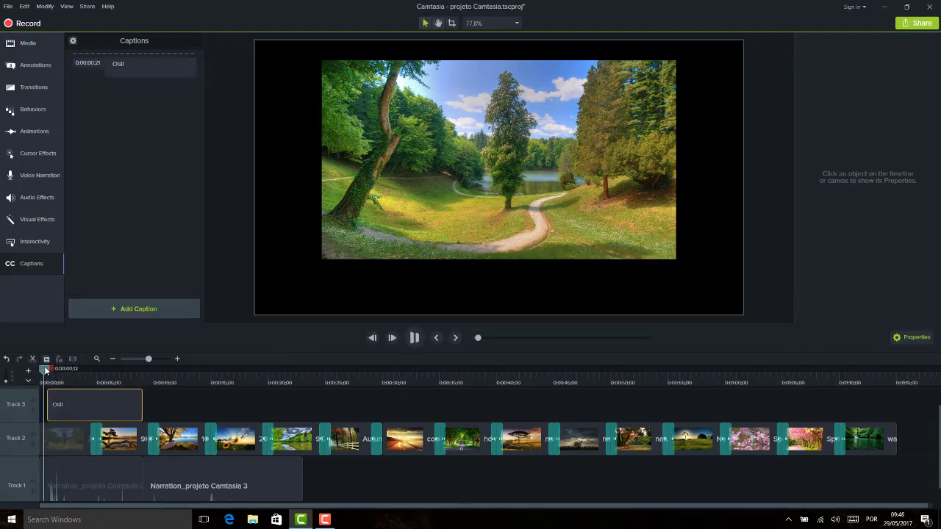
left_click(95, 412)
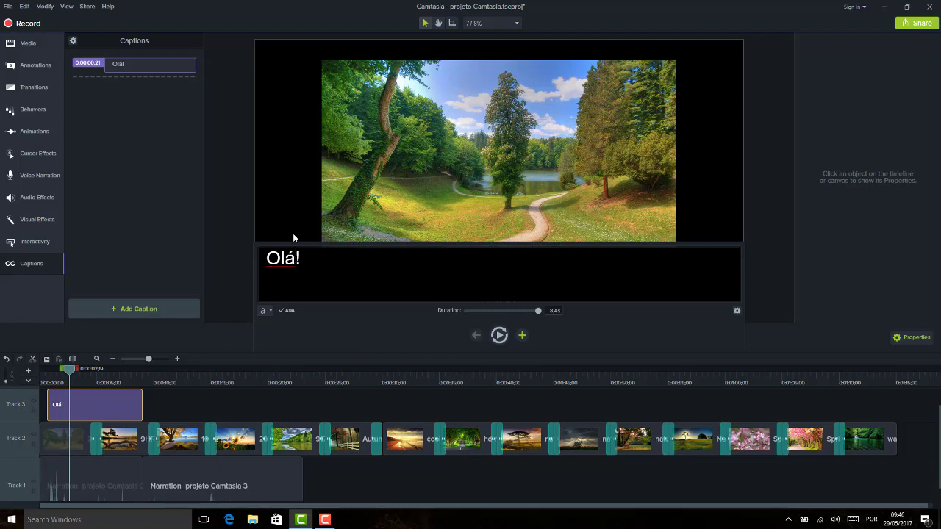
type("pessoal")
key("Right")
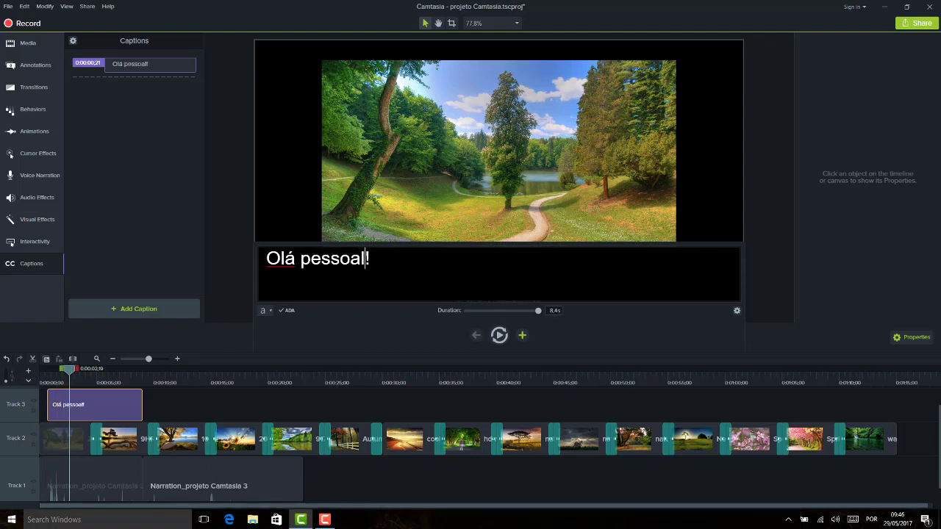
key("shift+End")
Listen to the next phrase and append "Vamos então aqui fazermos um teste, para o Closed Caption, né, do programa Camtasia." to the caption
left_click(62, 372)
key("space")
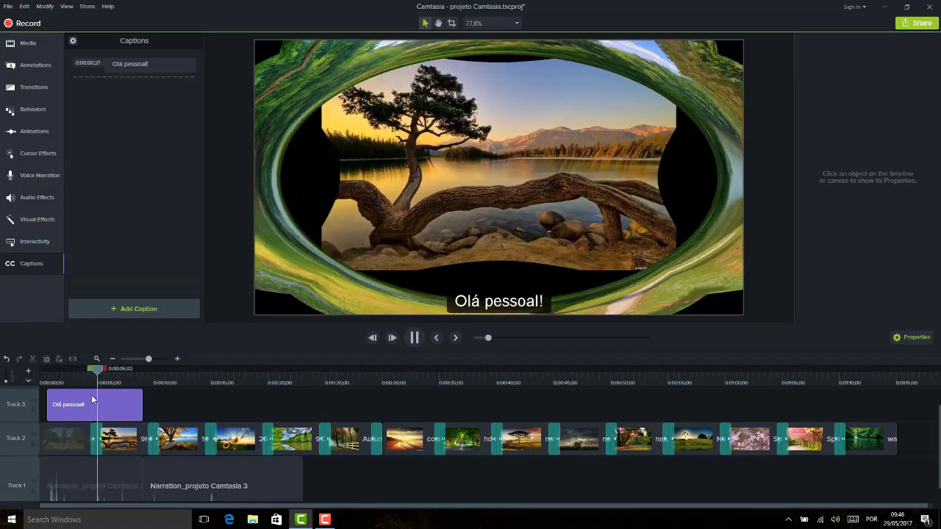
left_click(121, 410)
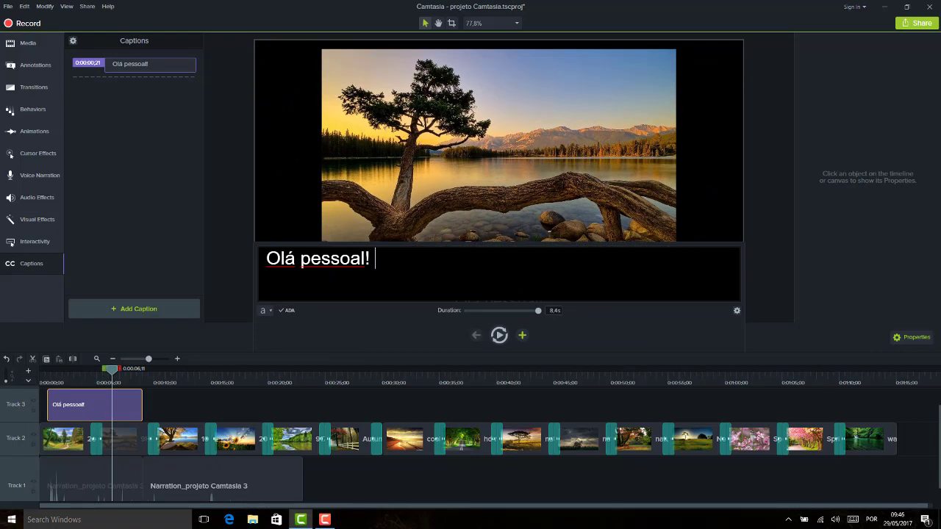
type("Vamos en")
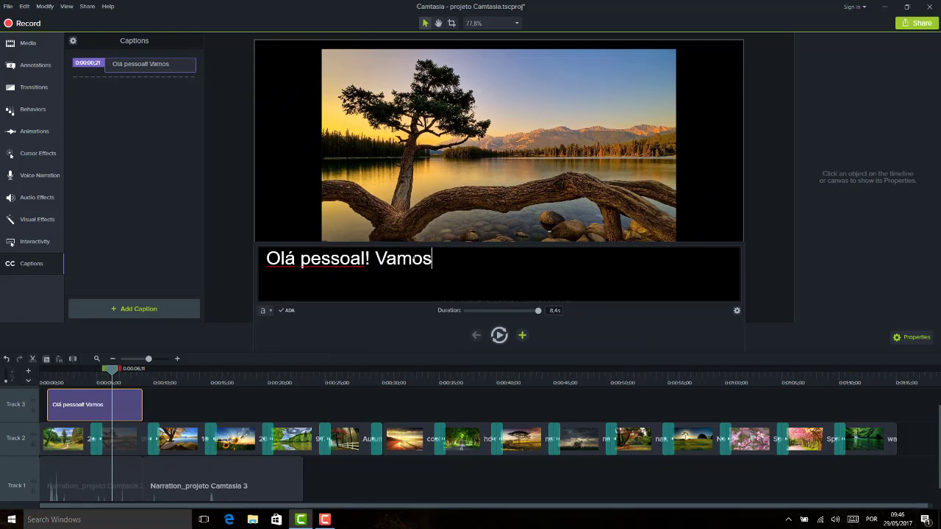
type("tão aqui fazermos um")
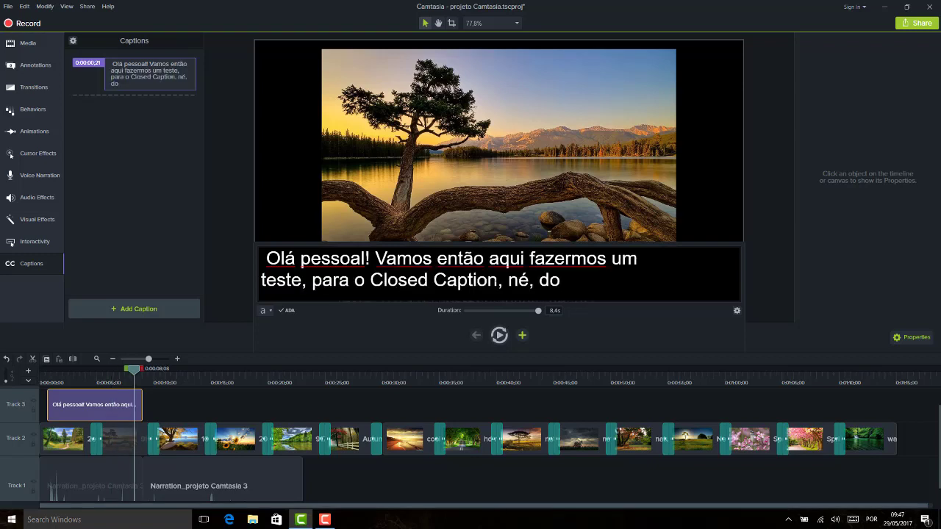
type("programa")
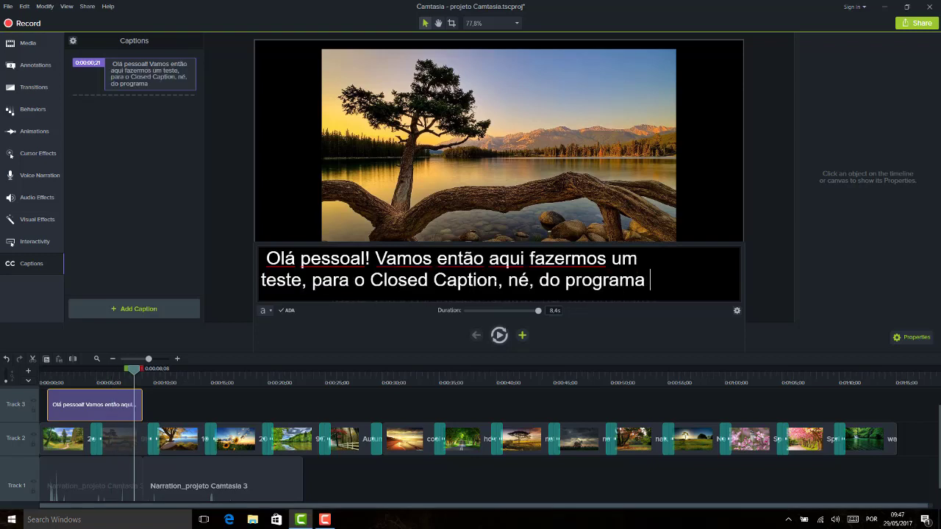
type(" Camtas")
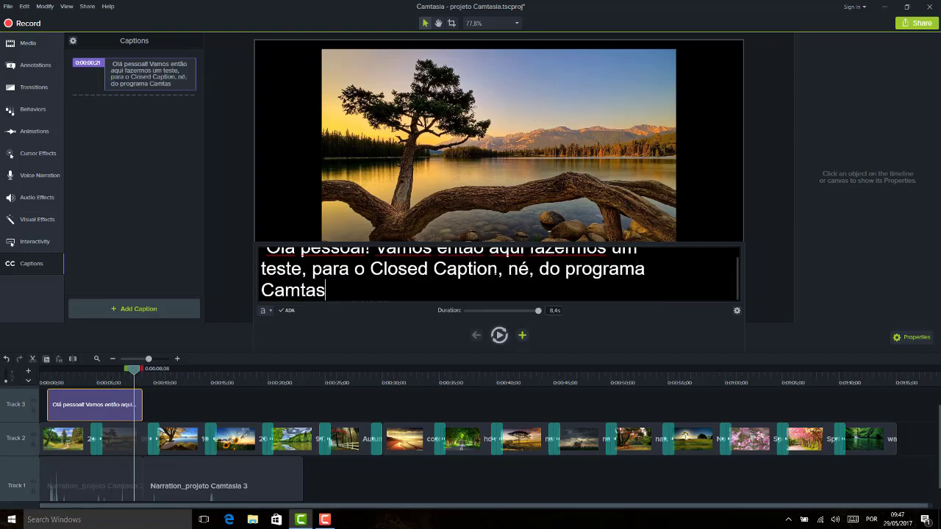
type("ia.")
Set the caption text's size to 35, keeping the Arial font, black fill and left alignment
left_click_drag(349, 291, 257, 240)
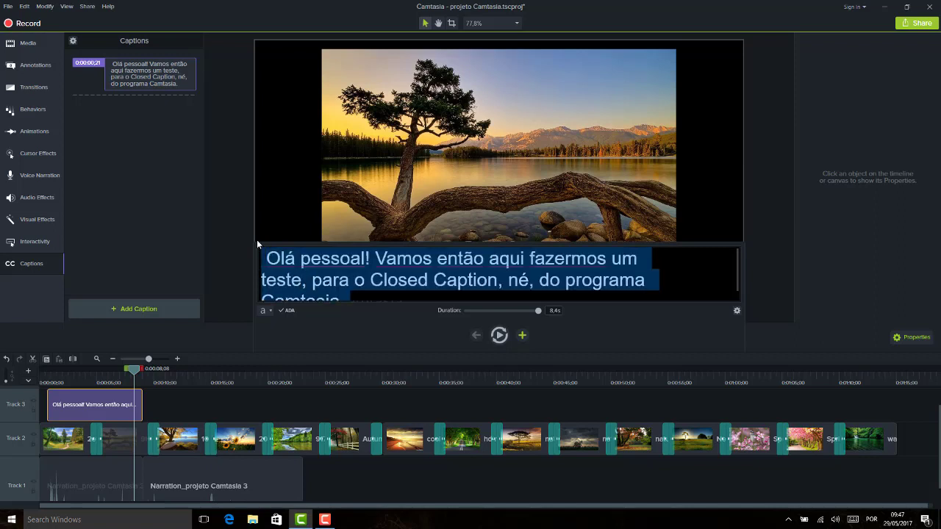
left_click(270, 312)
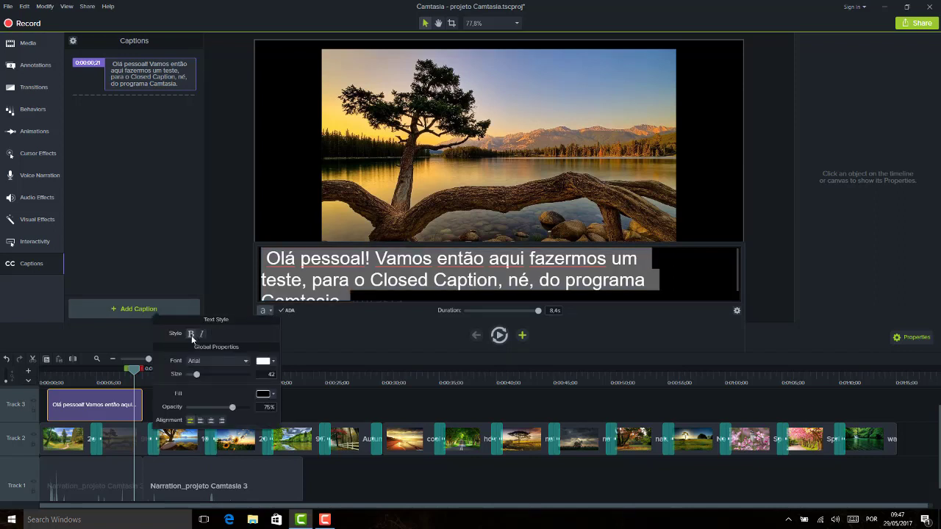
left_click(244, 362)
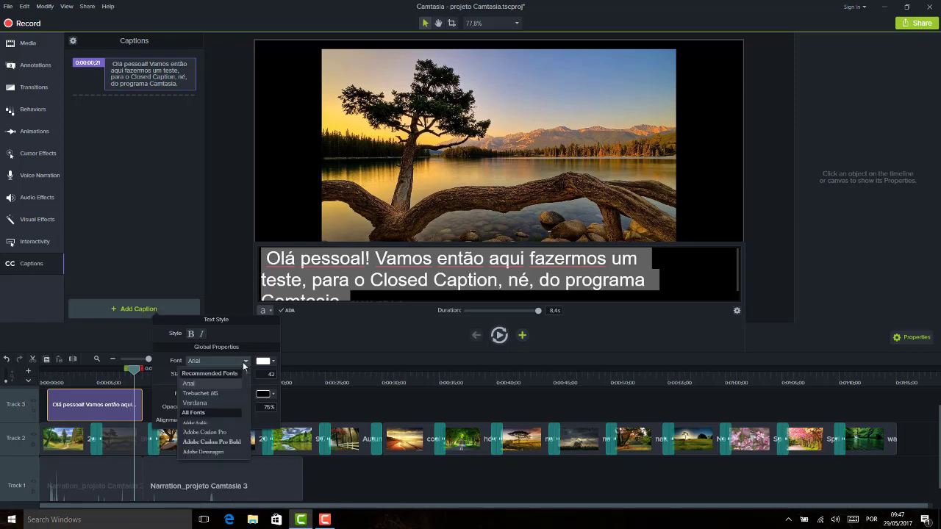
left_click(244, 363)
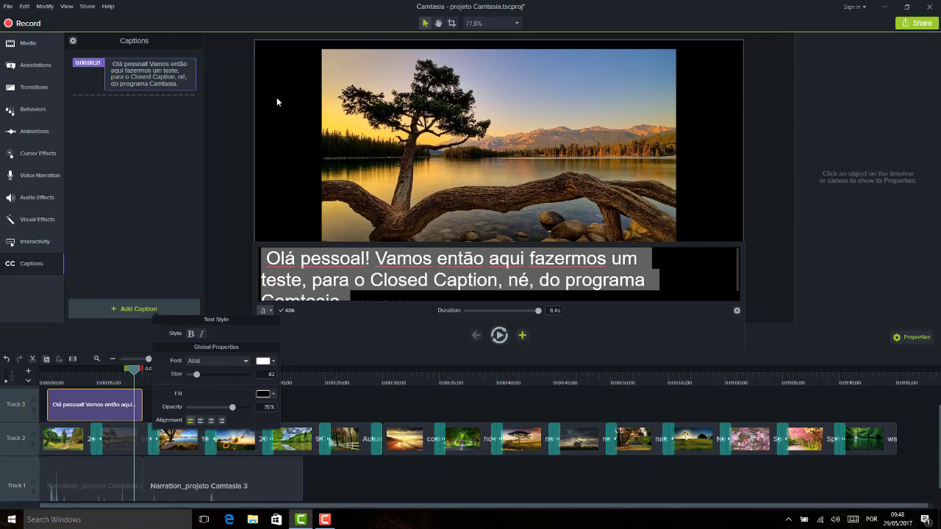
left_click(268, 395)
left_click(272, 396)
left_click(211, 425)
left_click(189, 421)
type("35")
key("Return")
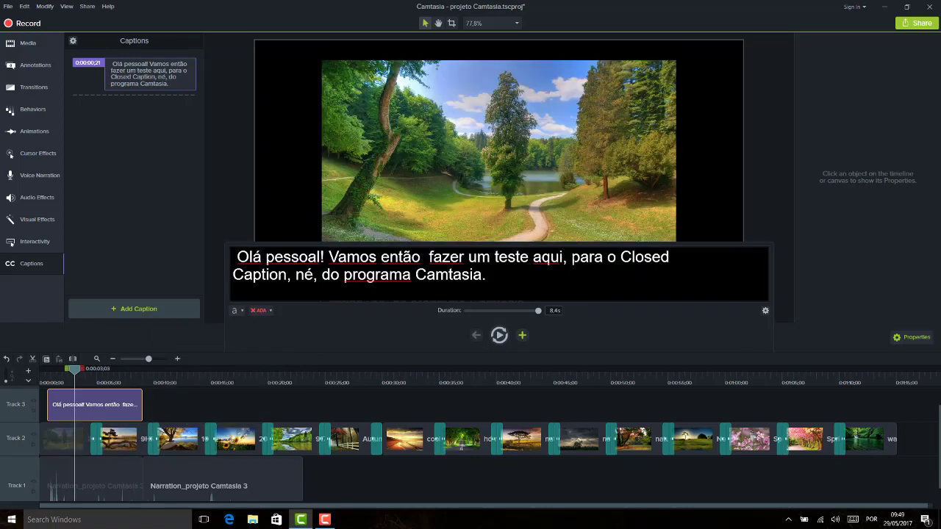
Delete the comma after "aqui" and the extra space before "fazer", and play back the caption against the narration
key("BackSpace")
key("BackSpace")
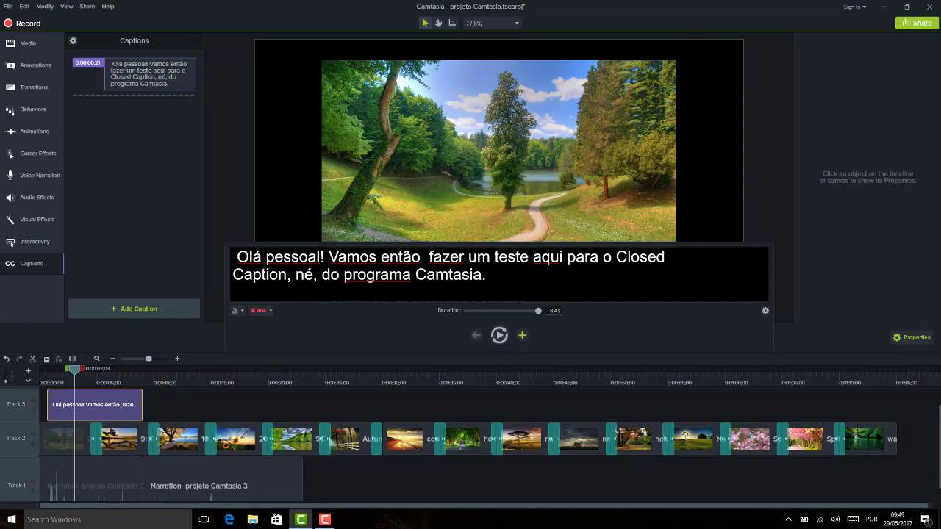
key("BackSpace")
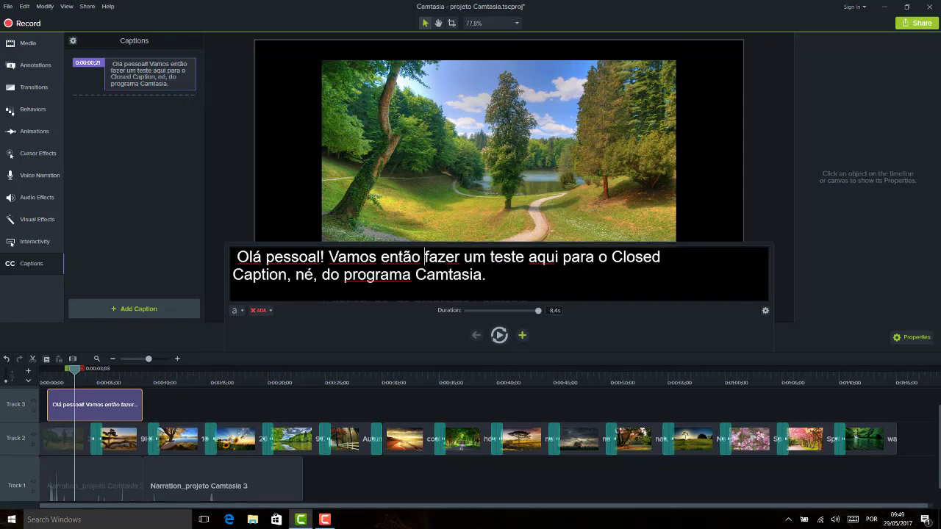
left_click(69, 381)
key("space")
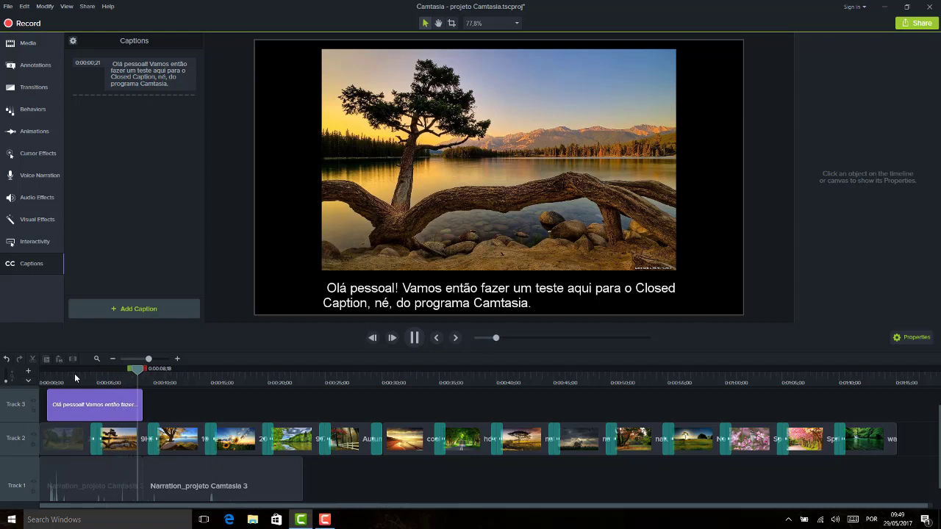
left_click(406, 342)
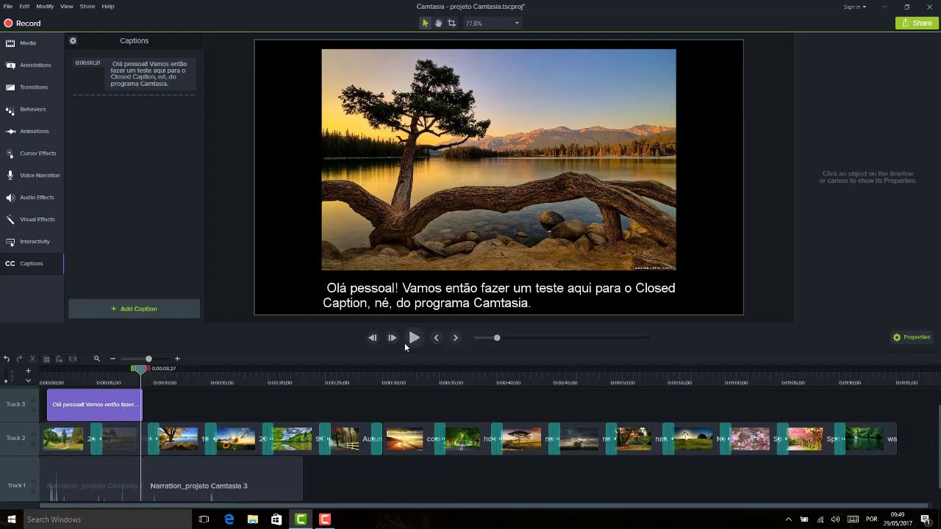
left_click(120, 404)
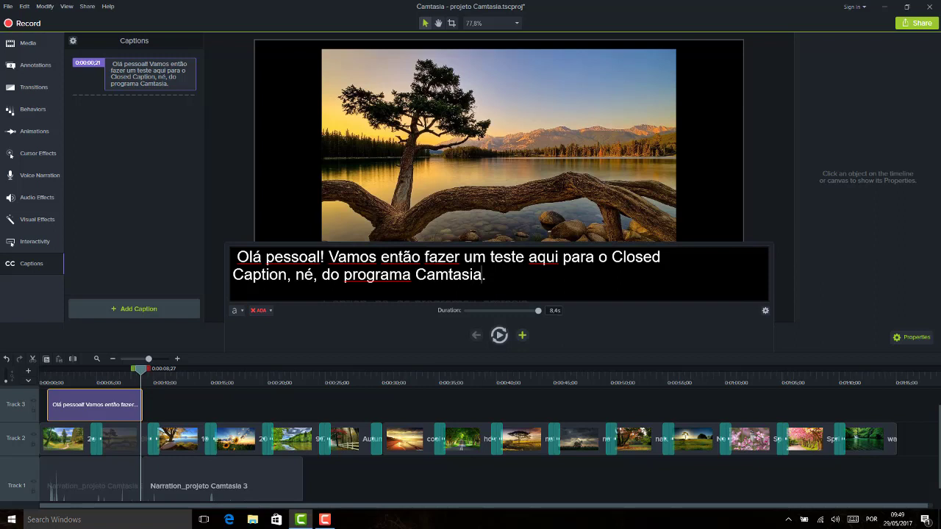
Append "Editor" after "Camtasia" in the first caption and play it back from the start of the timeline
type("Editor")
left_click_drag(59, 384, 29, 383)
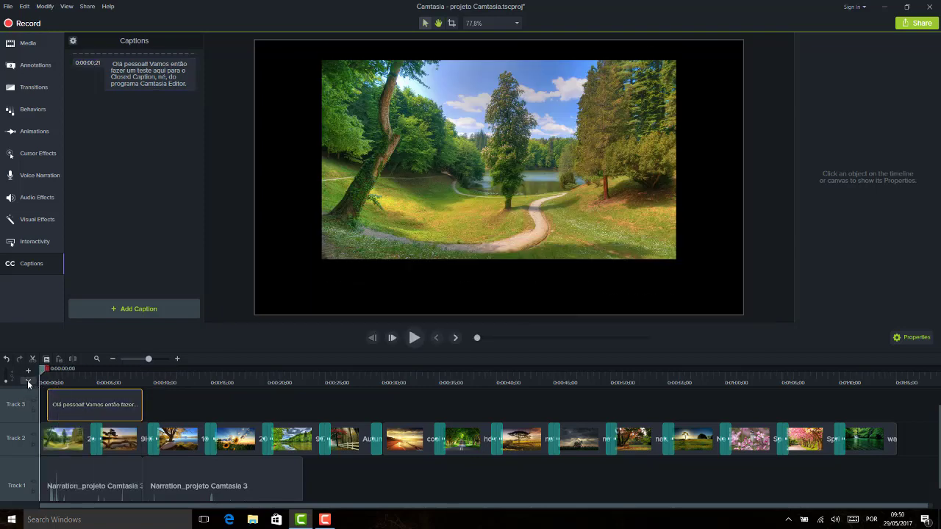
key("space")
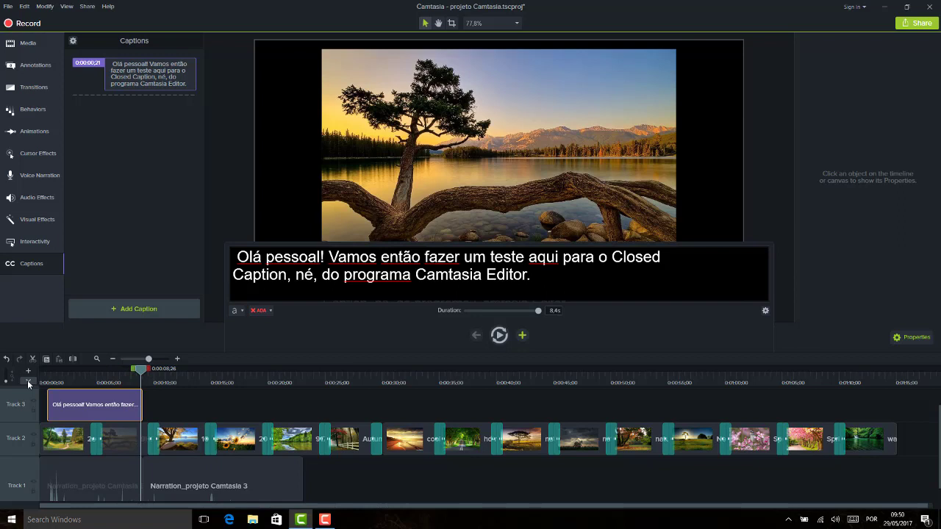
key("Escape")
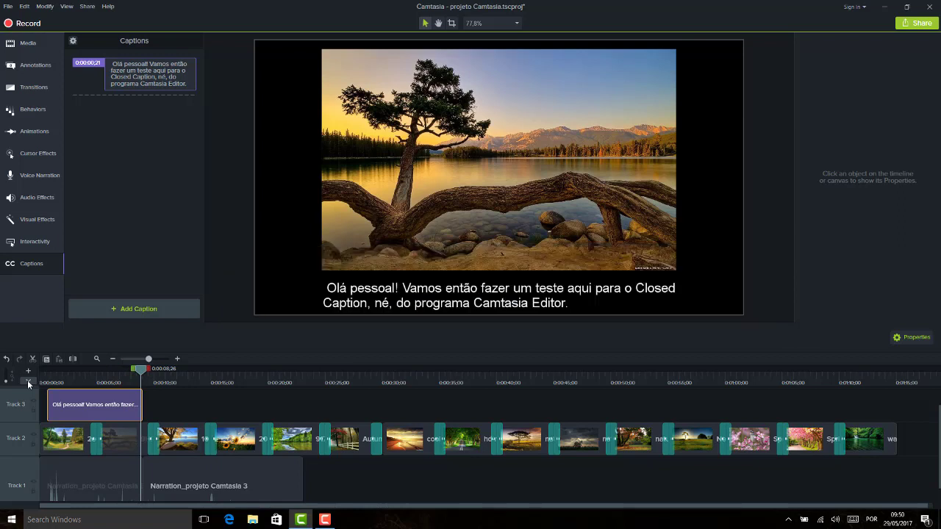
Listen to the next narration phrase and add a caption at 0:00:09;06 reading "Este fantástico programa"
key("space")
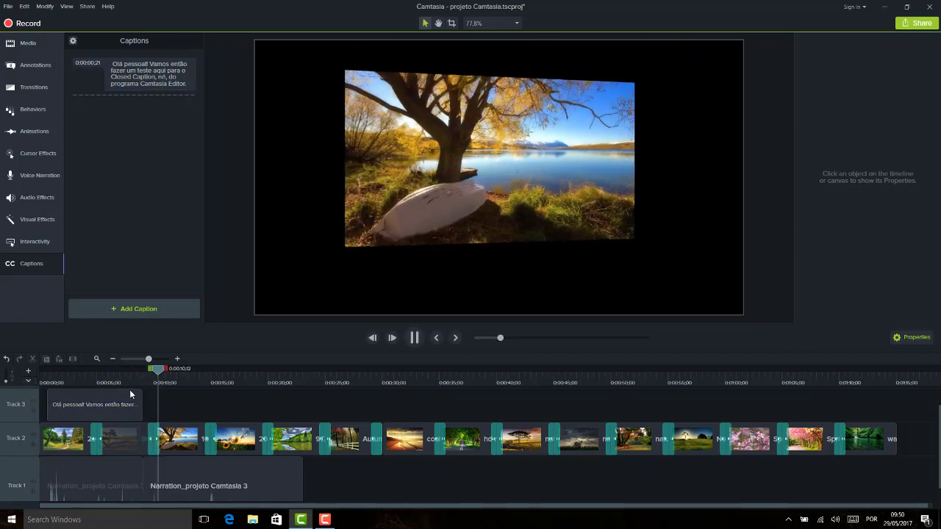
key("space")
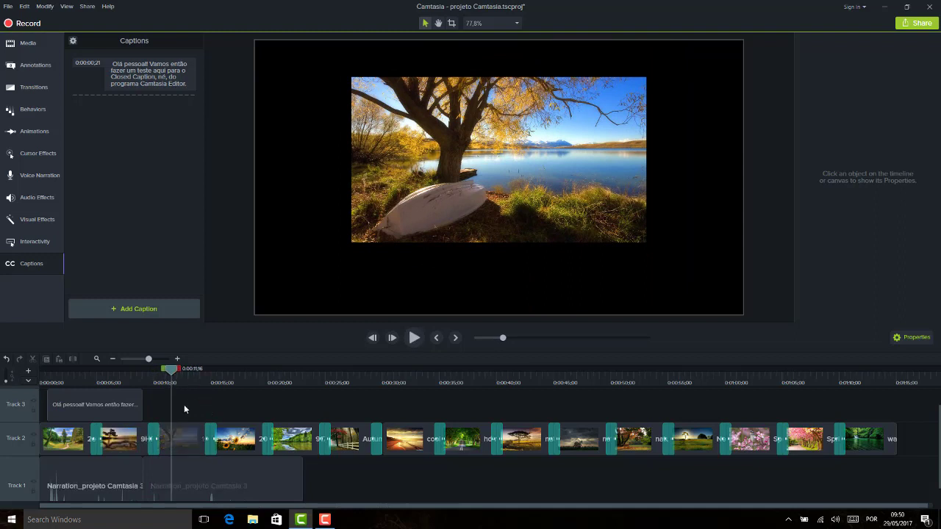
left_click_drag(172, 370, 137, 374)
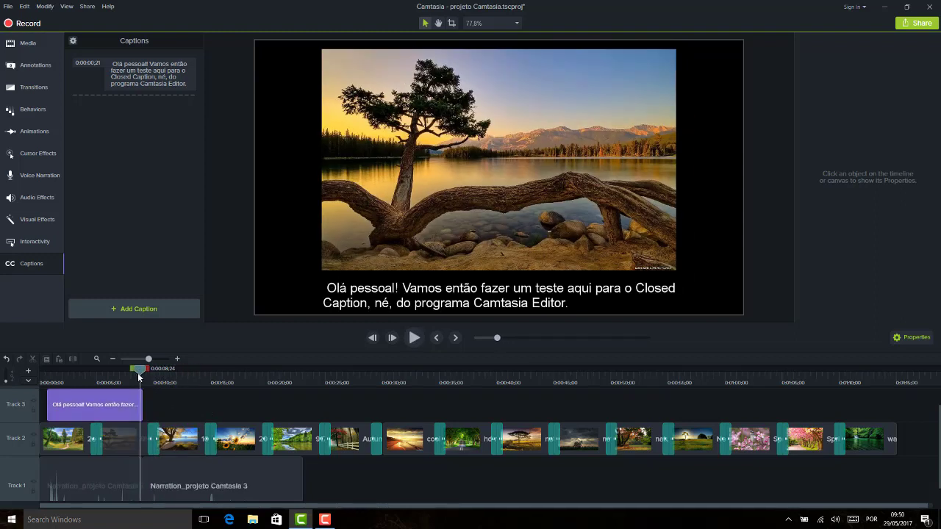
key("space")
key("space")
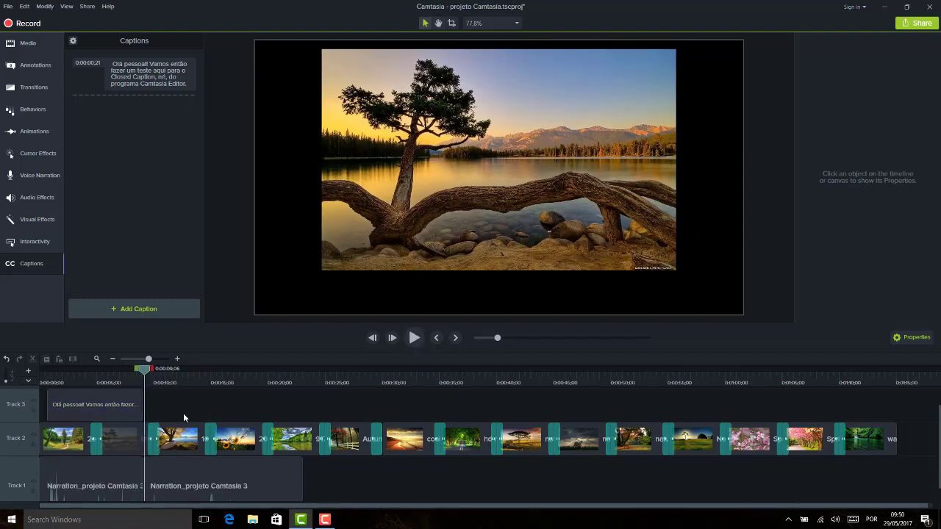
left_click(144, 310)
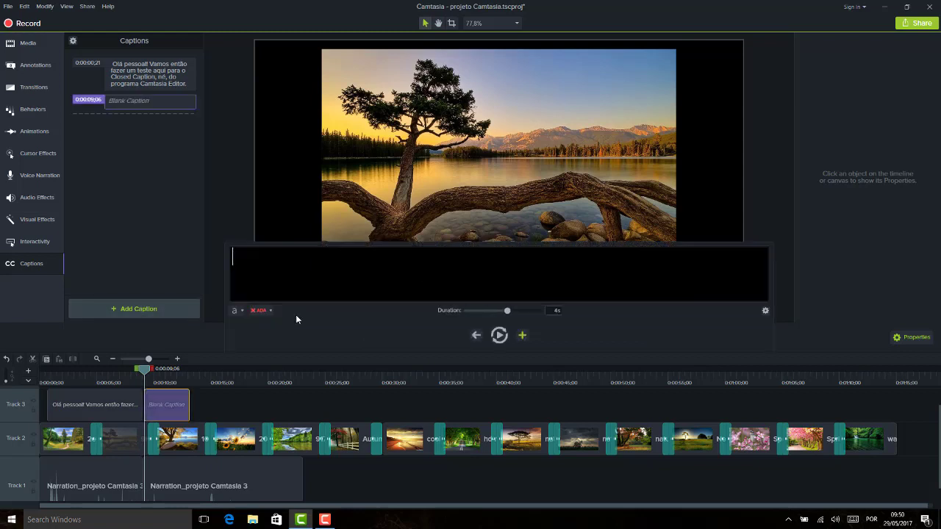
type("Este fant")
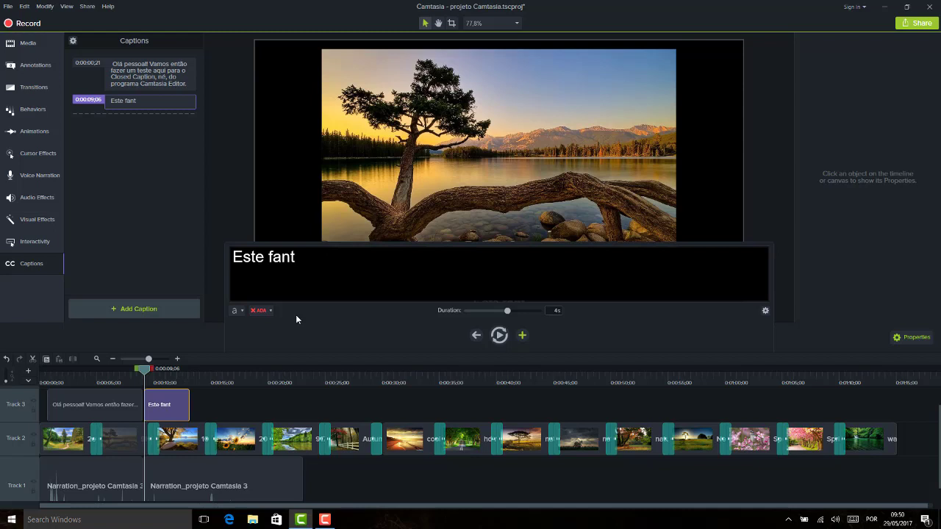
type("ástico programa")
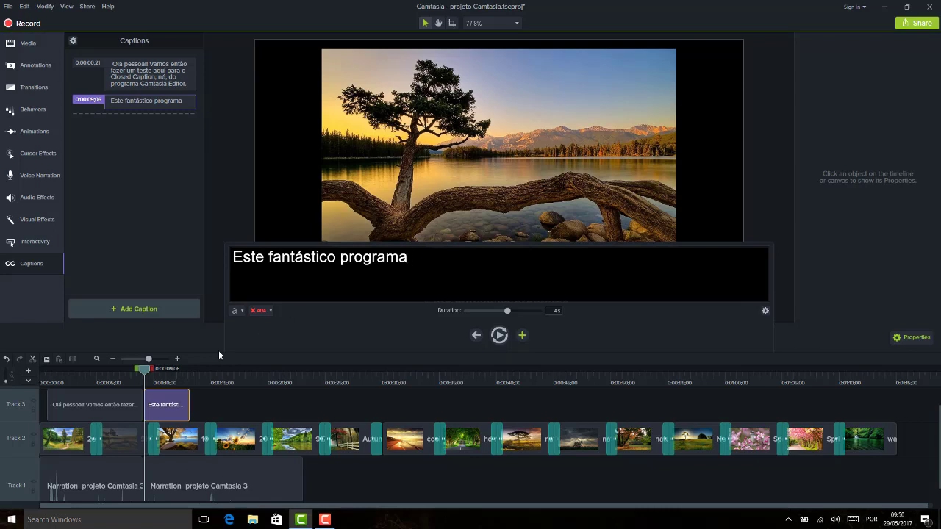
Replay the second caption's narration and append ", da TechSmith." to its text
left_click(143, 367)
key("space")
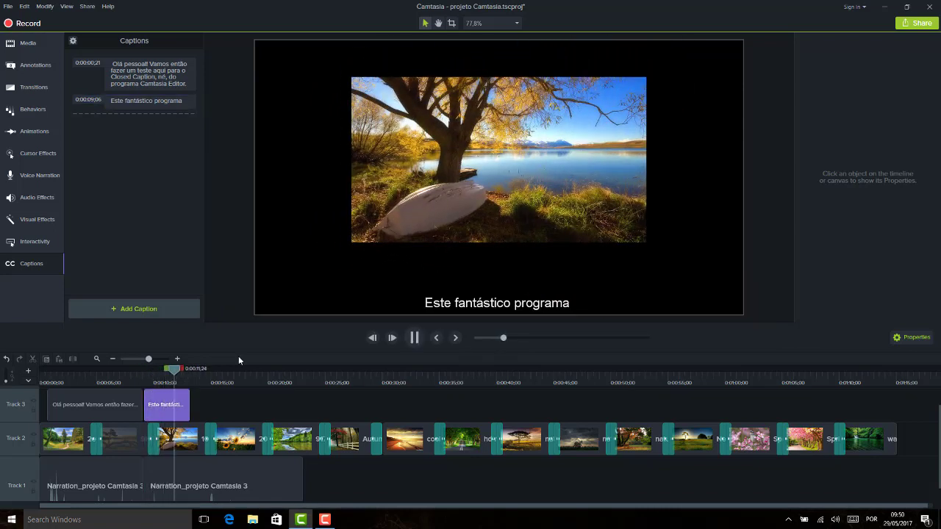
key("space")
left_click(171, 409)
left_click(171, 408)
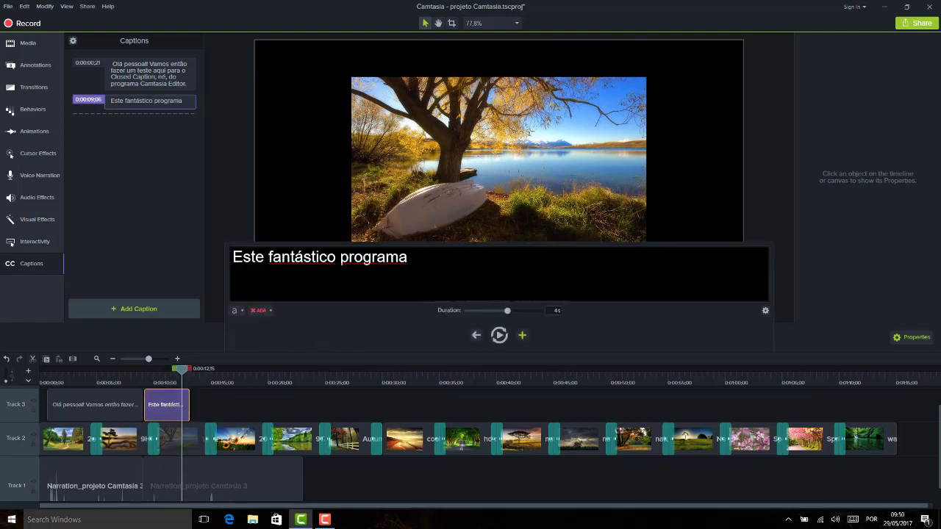
type(", da Tech")
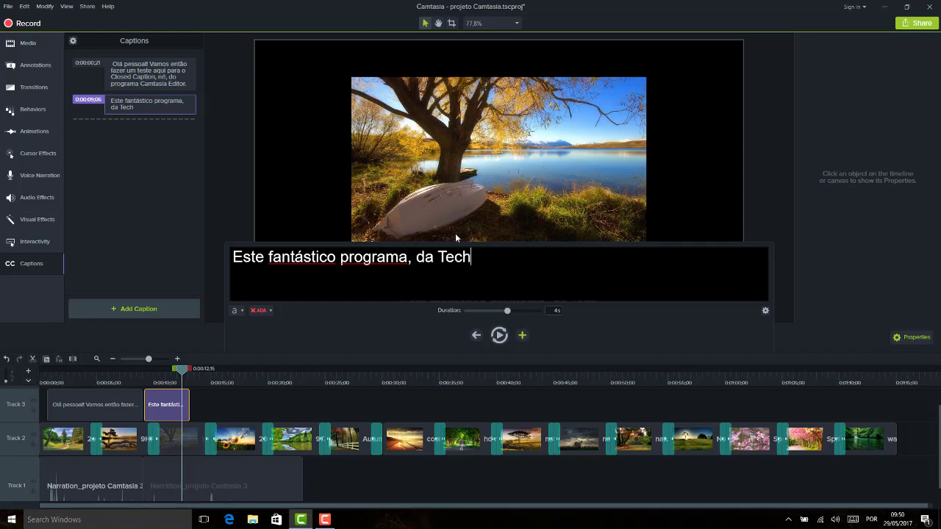
type("Smith.")
Replay the second phrase to find its end and shorten the second caption to finish at about 0:00:12;15
left_click_drag(183, 372, 168, 373)
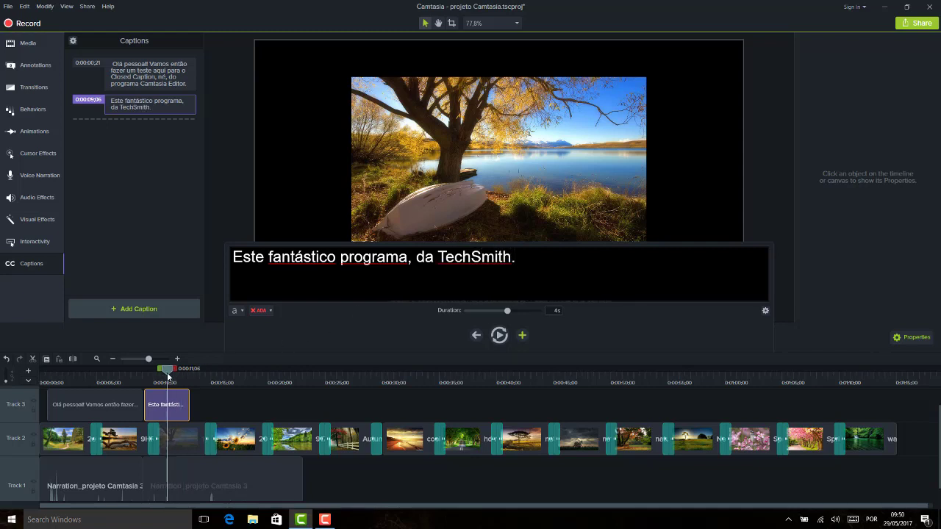
key("space")
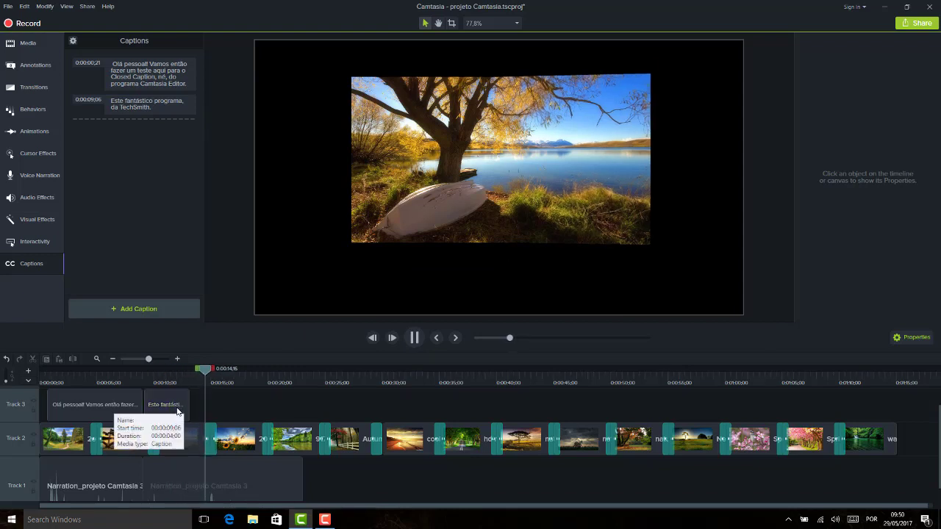
key("space")
left_click(180, 379)
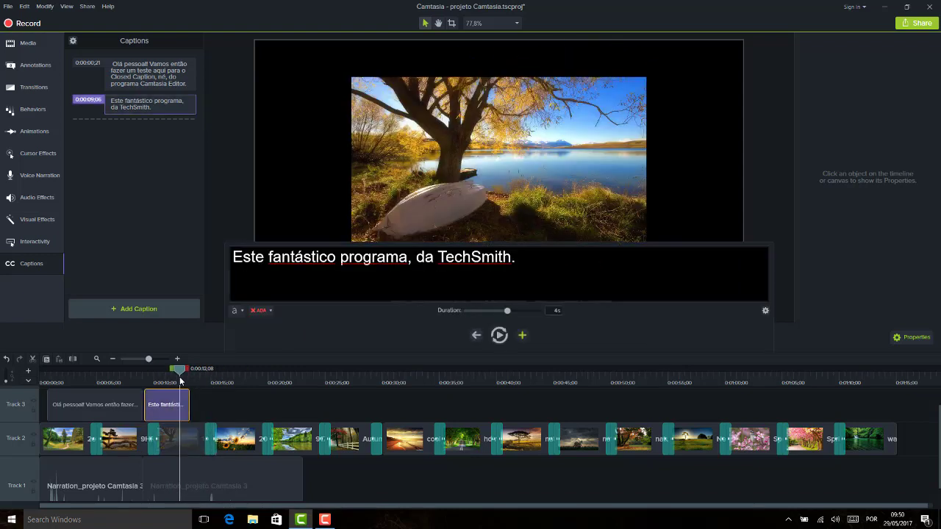
key("space")
key("space")
left_click(178, 379)
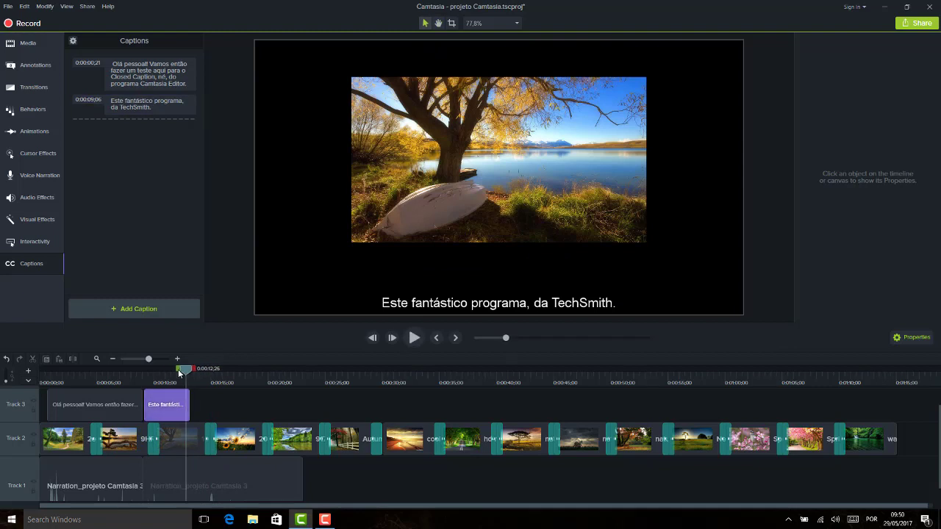
key("space")
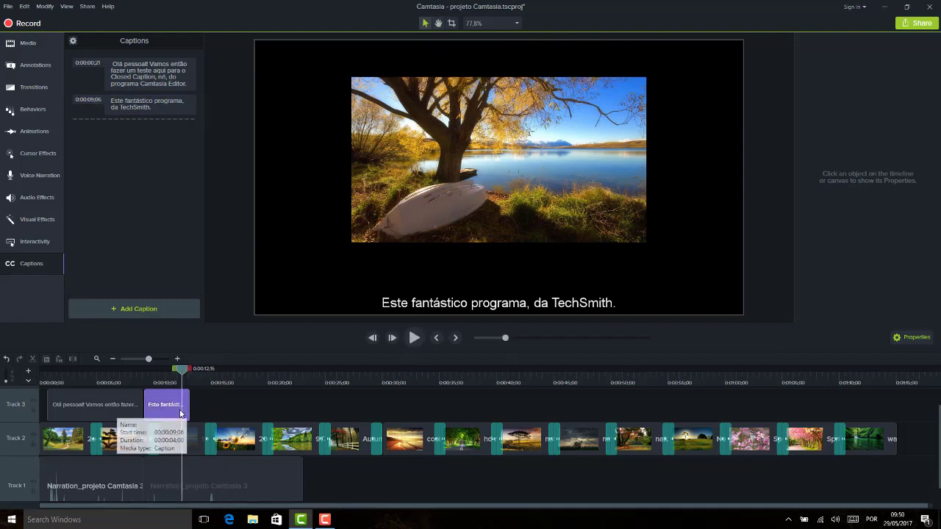
left_click(183, 403)
left_click(199, 402)
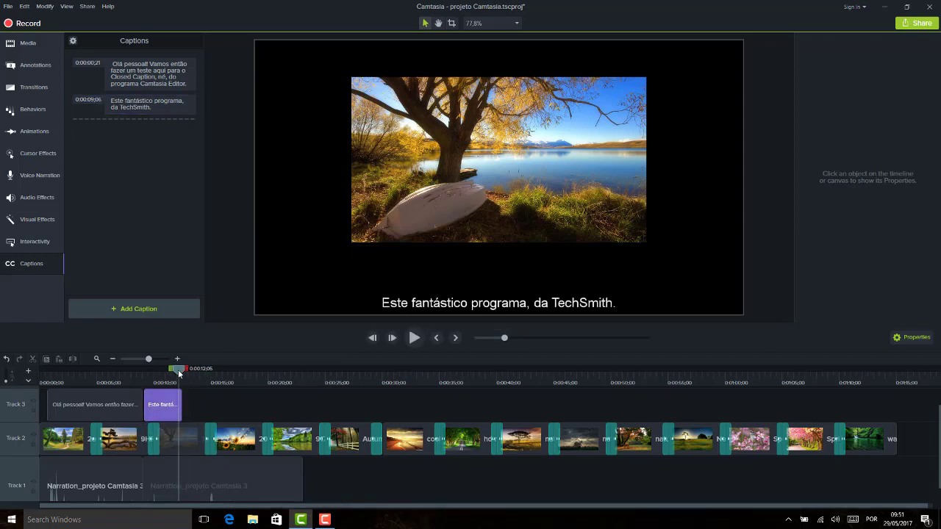
Play back the end of the second caption and add a third caption at 0:00:12;16
key("space")
key("space")
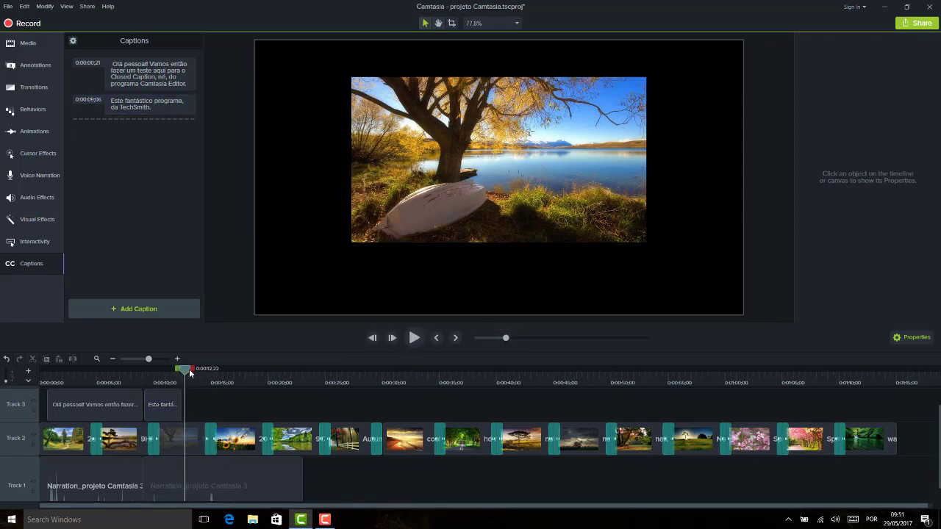
left_click_drag(185, 371, 182, 371)
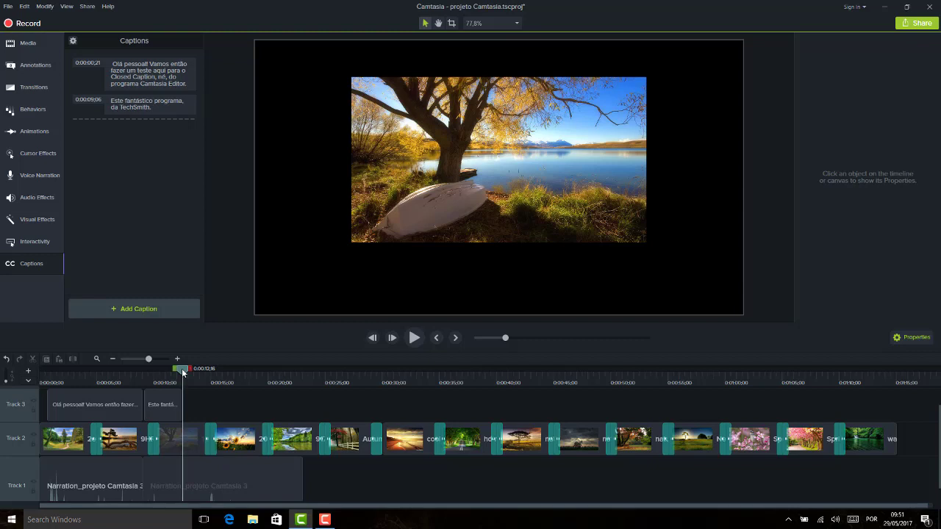
left_click(155, 309)
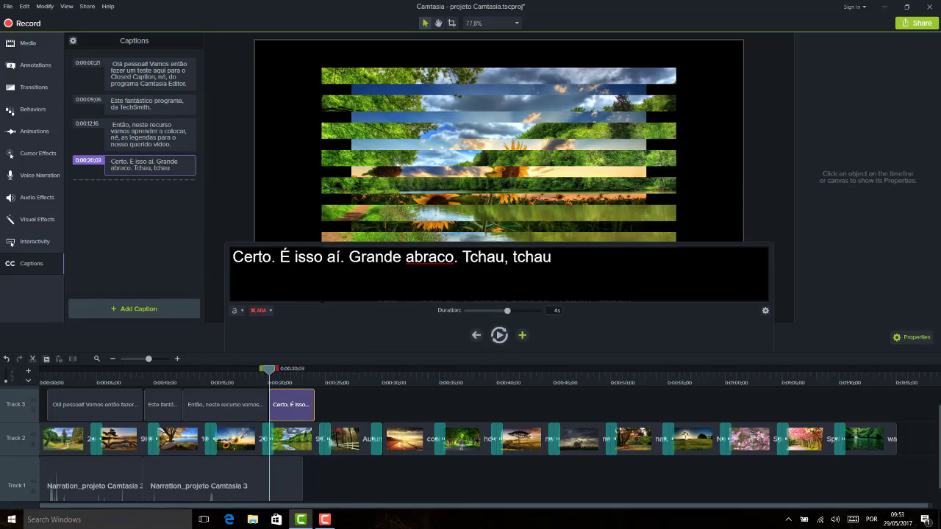
End the last caption's text with "!!" and play back the change from the third to the last caption
type("!!")
left_click(257, 374)
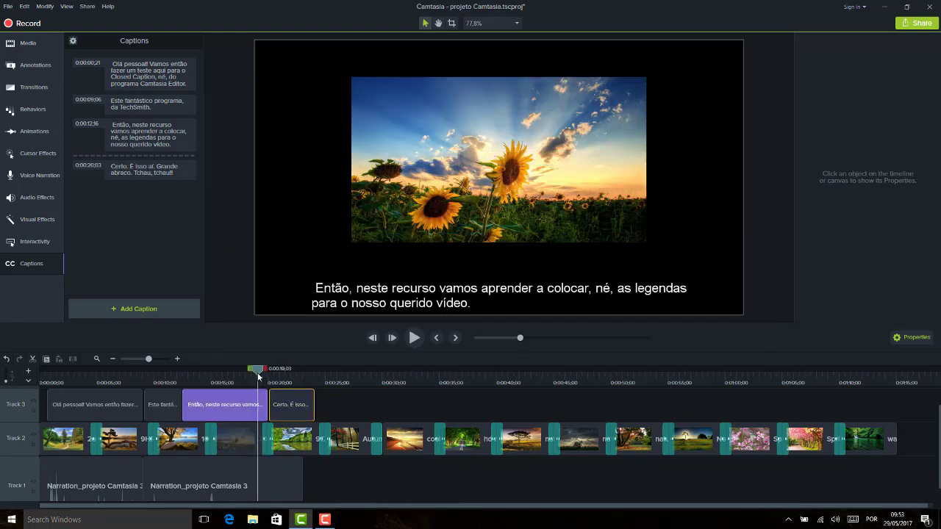
key("space")
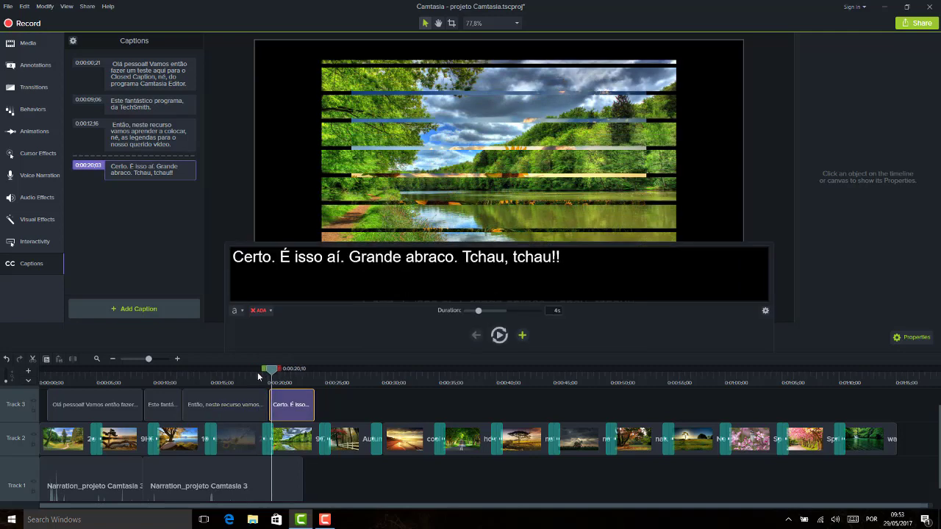
left_click(353, 404)
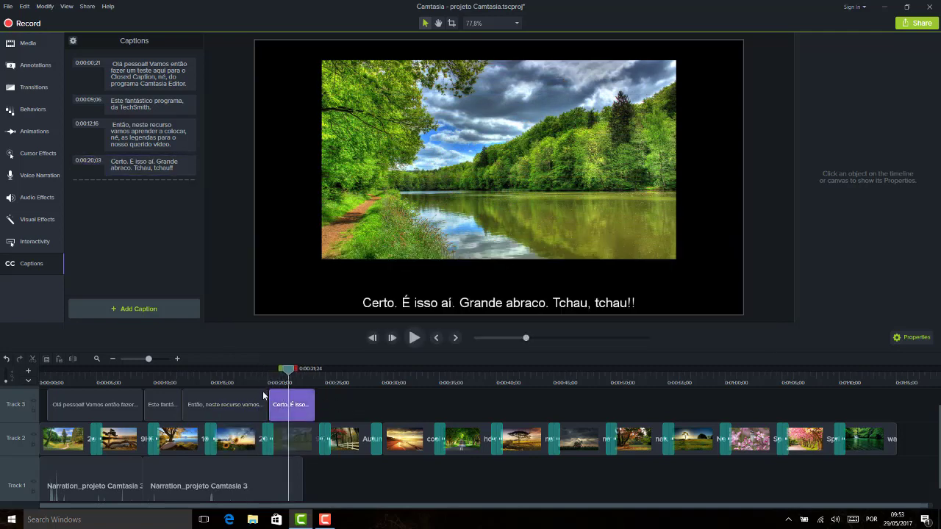
Extend the last caption's start back to 0:00:20;00 against the third caption and play it back with the narration
left_click(255, 390)
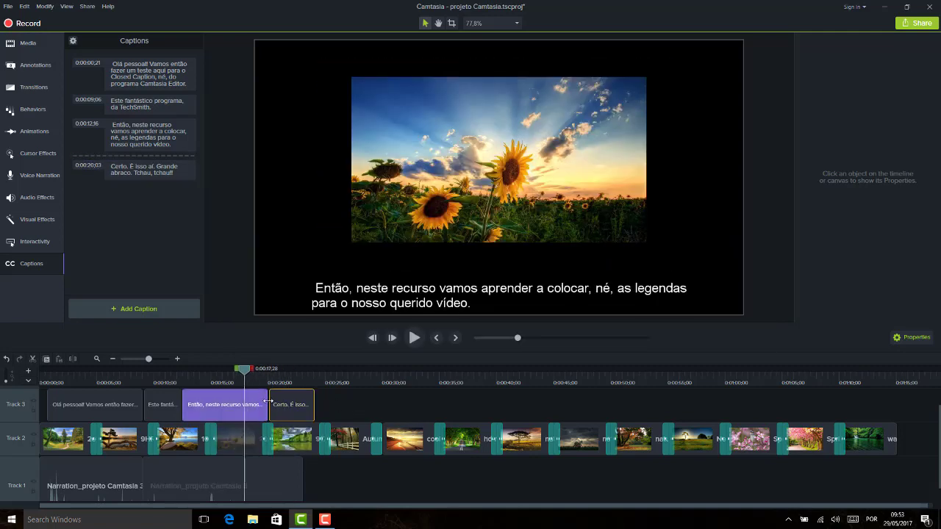
left_click_drag(266, 401, 264, 400)
left_click(257, 379)
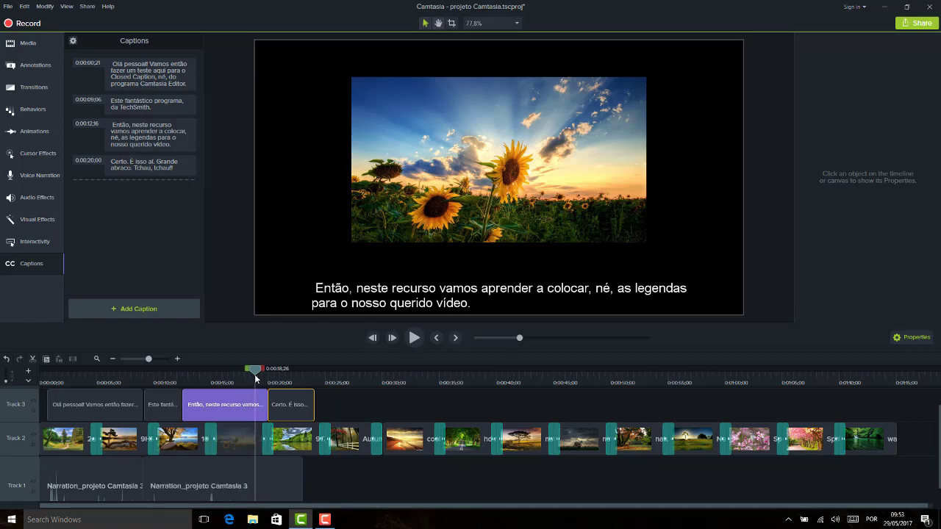
key("space")
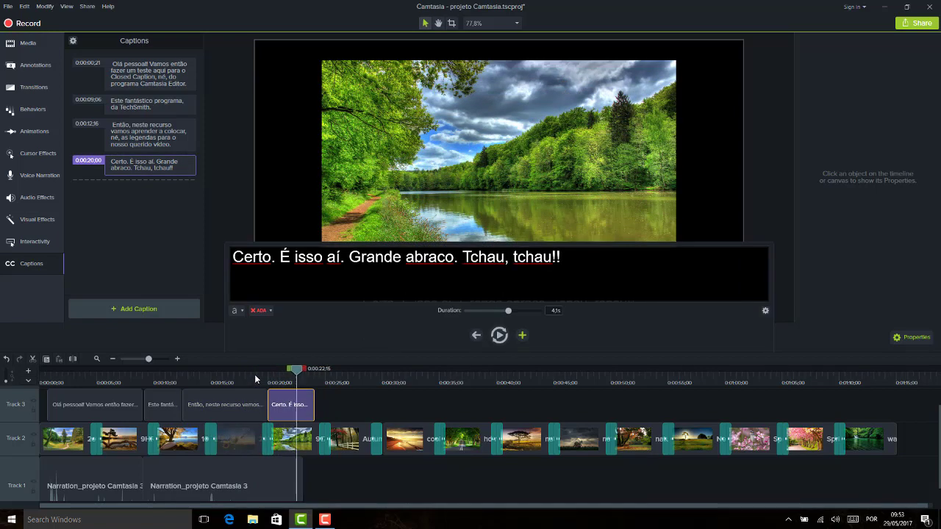
Shorten the last caption so it ends with the narration clip at about 0:00:22;28
left_click(299, 396)
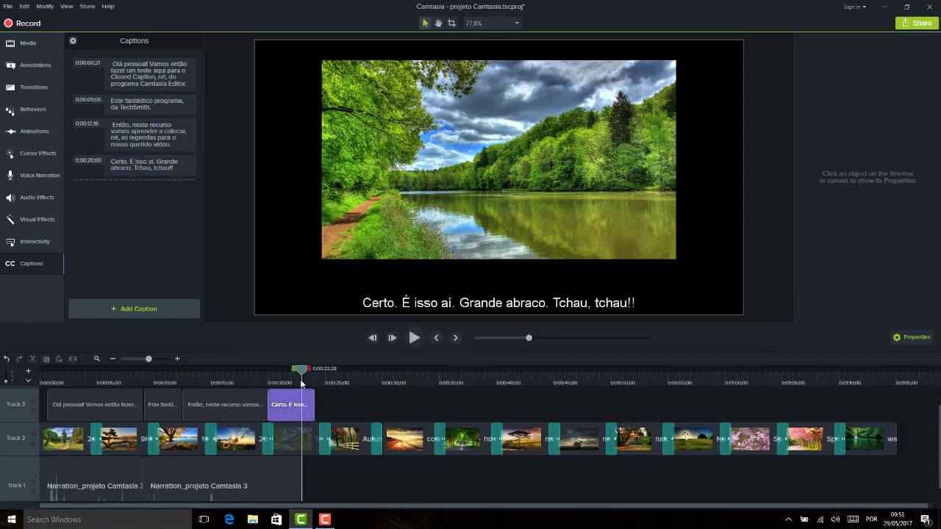
left_click(312, 398)
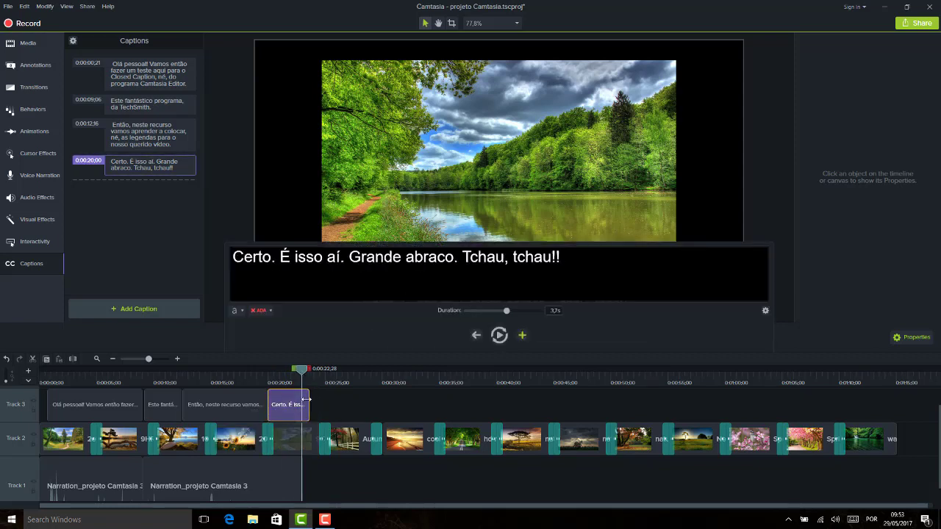
left_click_drag(312, 398, 306, 401)
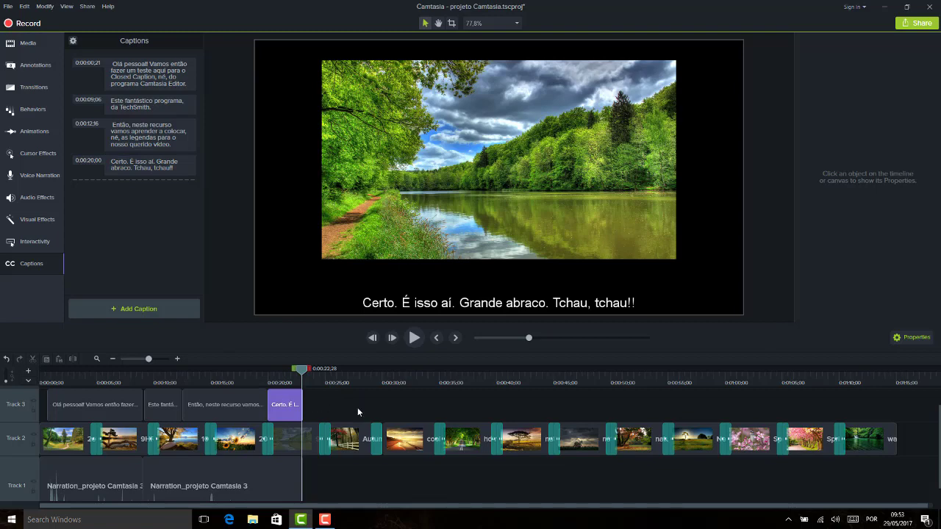
Check the timeline positions beyond the last caption and return the playhead to about the start of the project
left_click(329, 405)
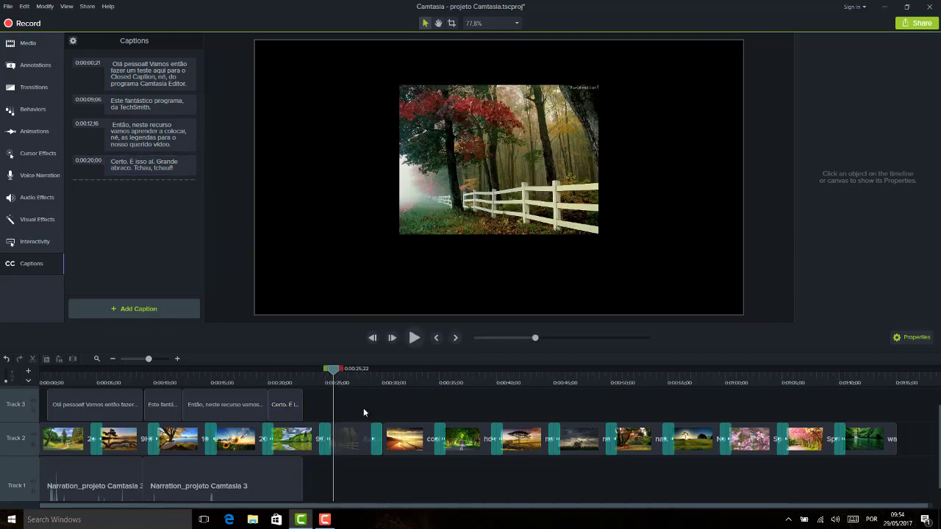
left_click(74, 383)
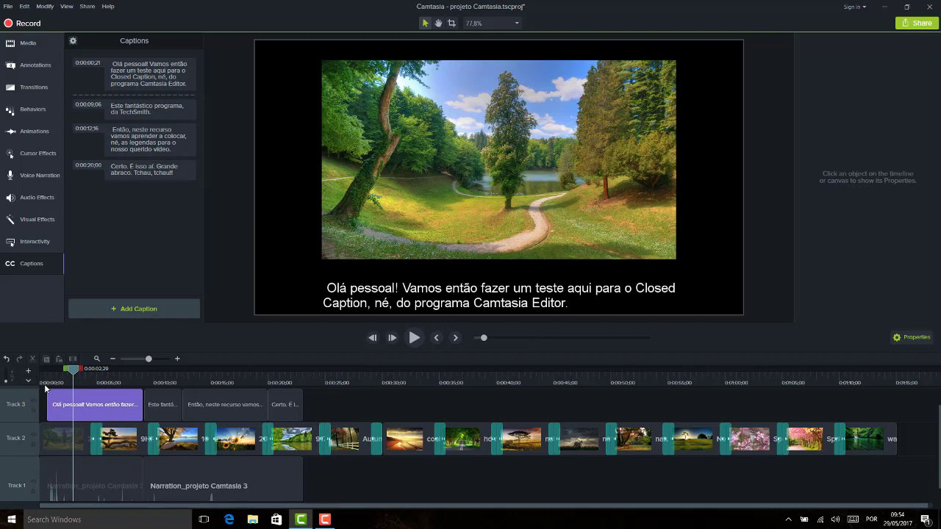
left_click(342, 405)
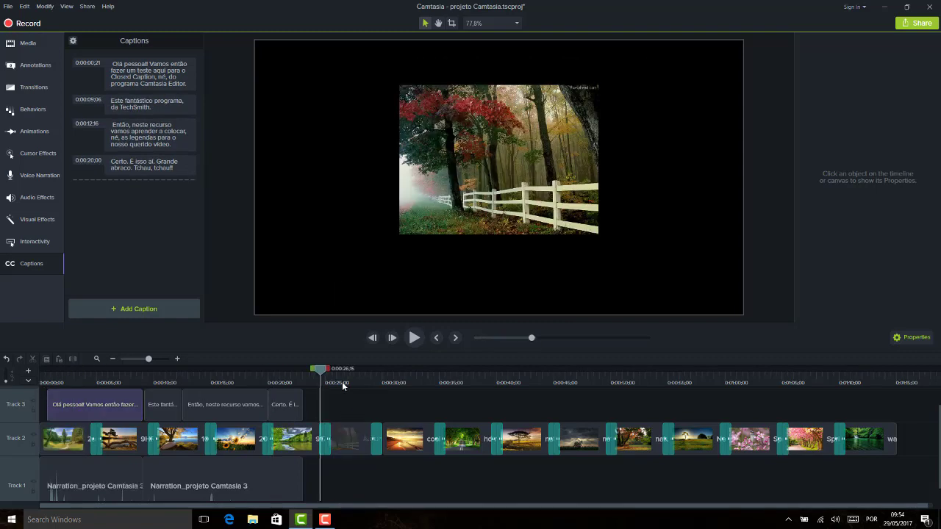
left_click(42, 377)
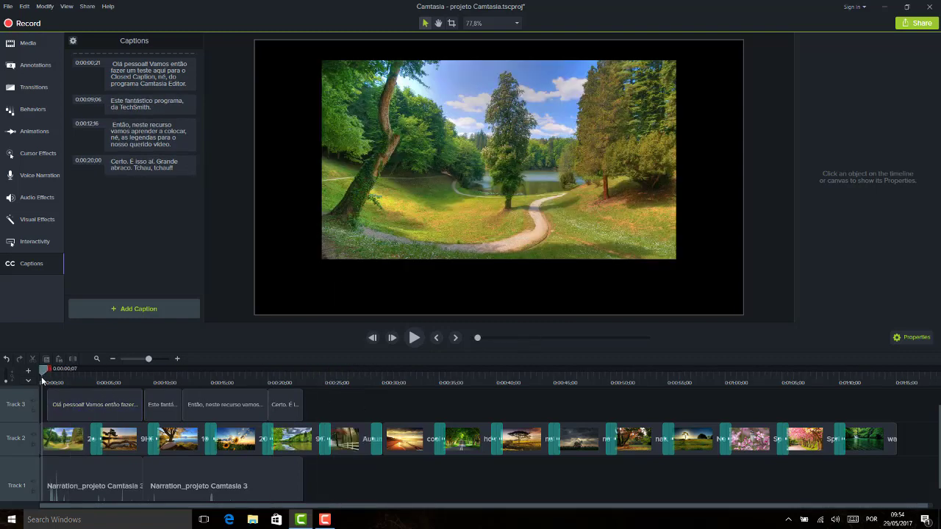
Play the captioned project from the start with the narration and move the playhead to about 0:00:24;11, past the last caption
key("space")
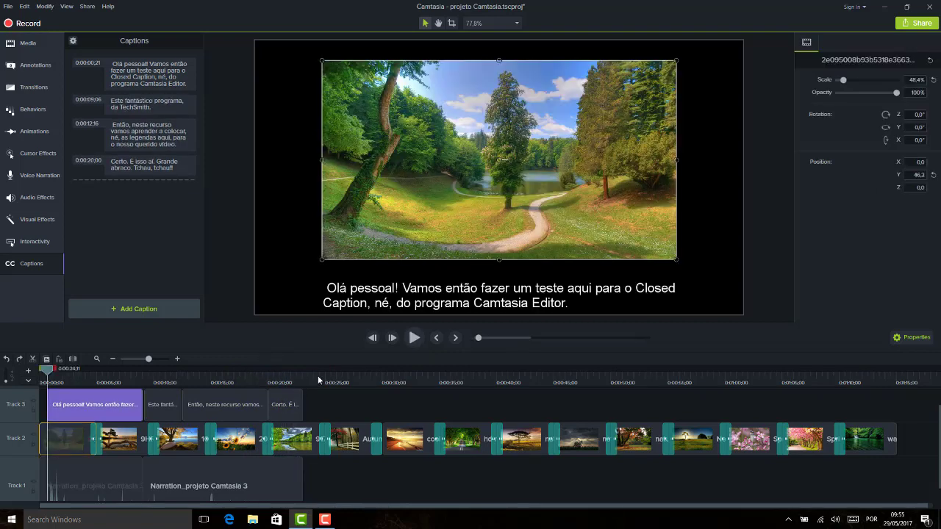
left_click(320, 379)
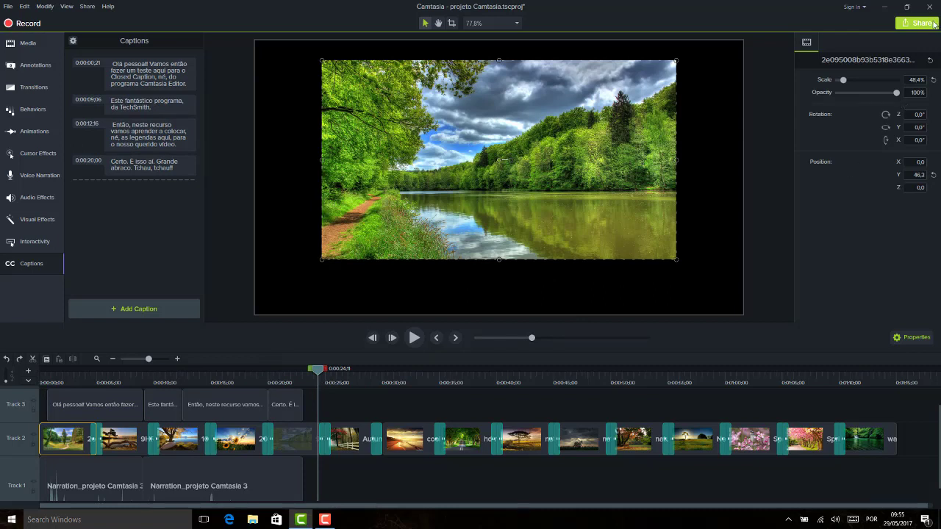
Start a local file production with the custom production settings and continue to the Smart Player options
left_click(934, 27)
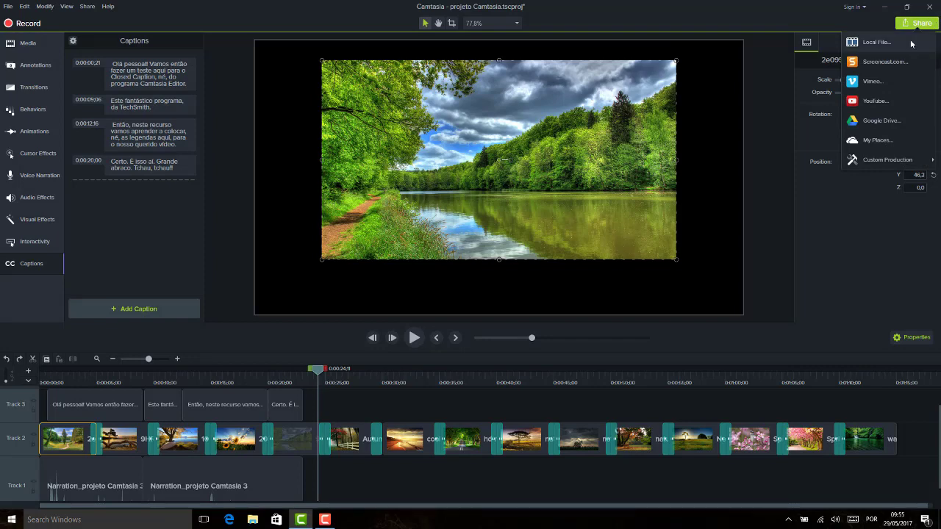
left_click(912, 44)
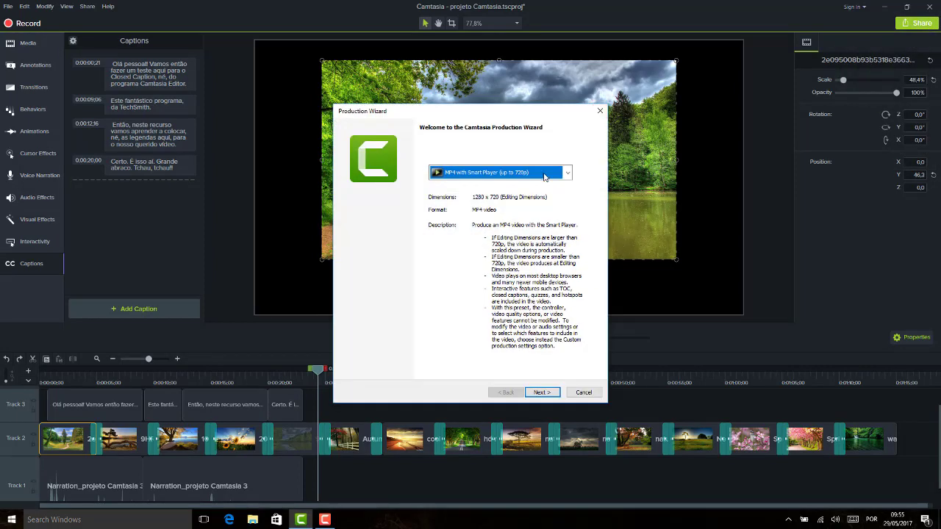
left_click(500, 172)
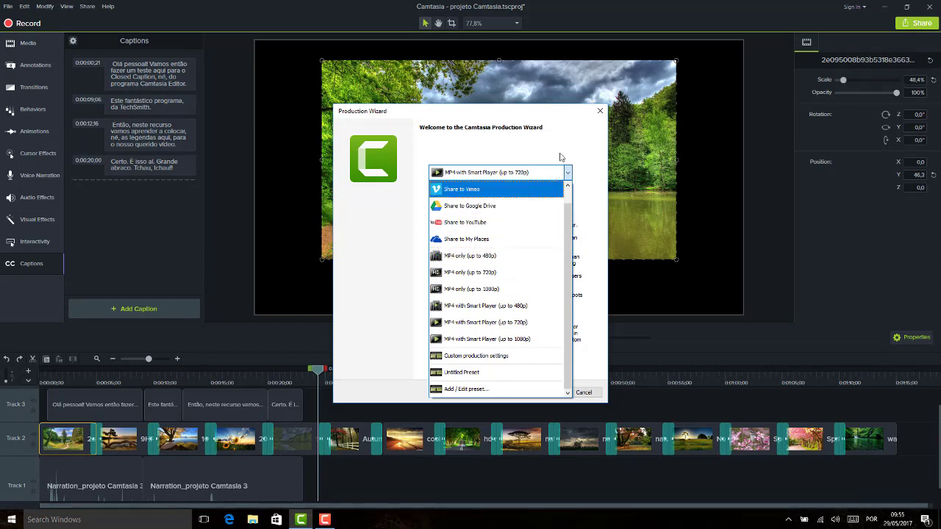
left_click(510, 356)
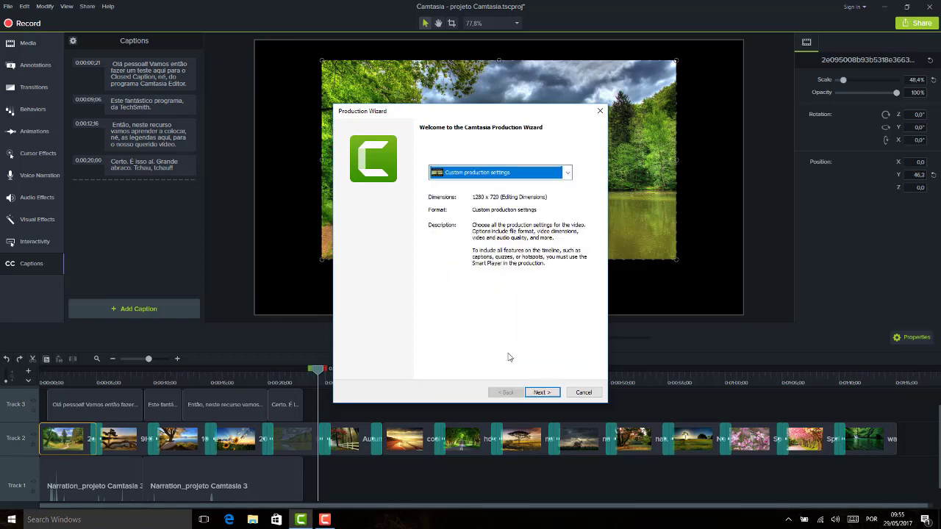
left_click(543, 392)
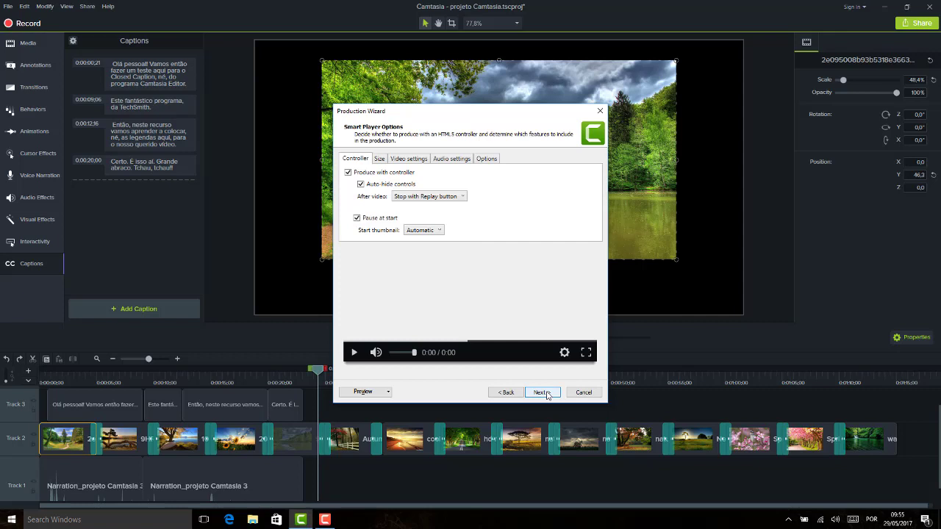
Make the captions initially visible, set the caption type to Burned in captions and continue to the video options
left_click(488, 160)
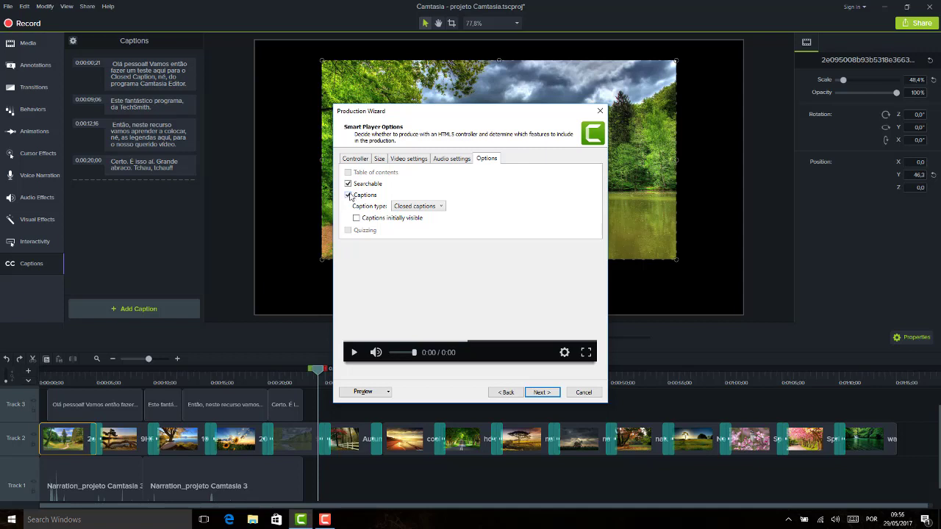
left_click(443, 206)
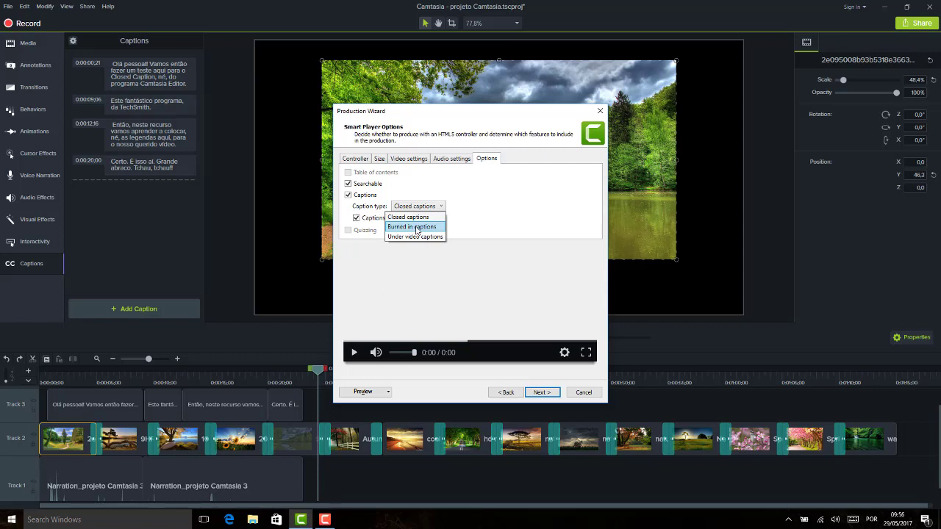
left_click(418, 227)
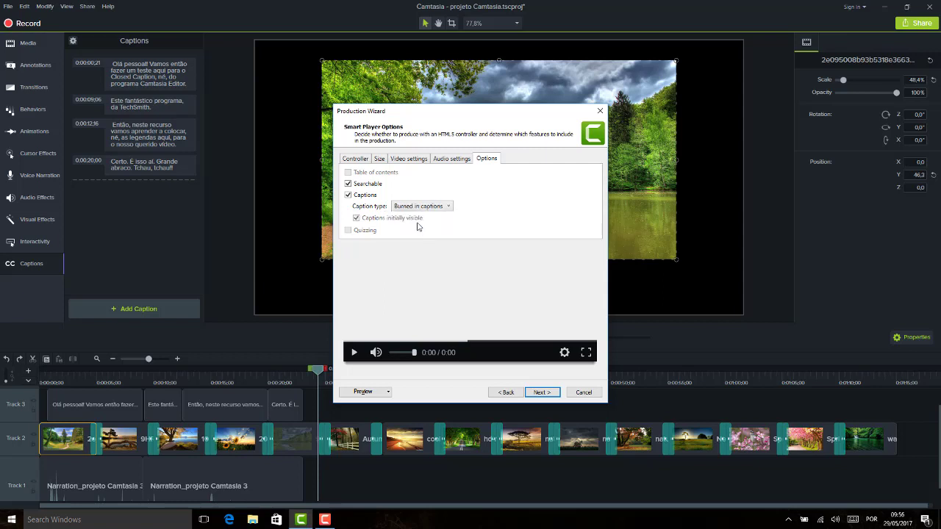
left_click(440, 208)
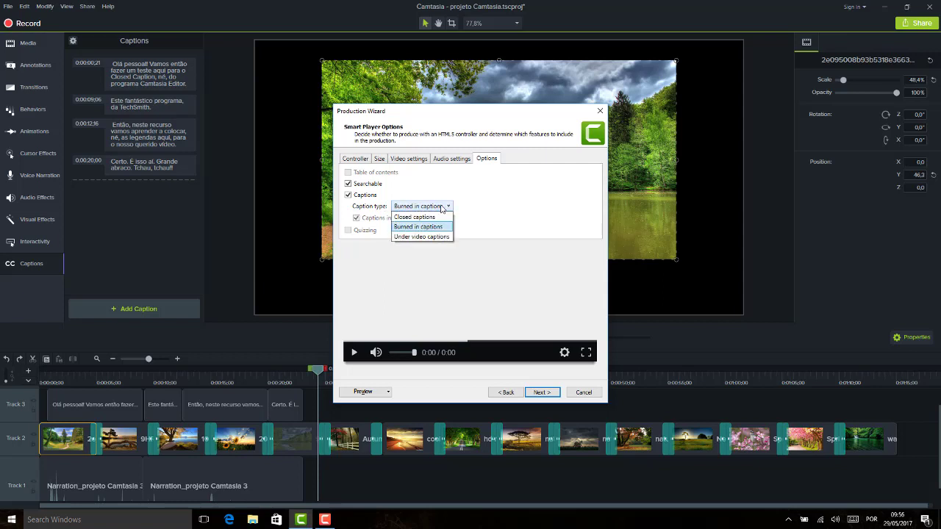
left_click(442, 208)
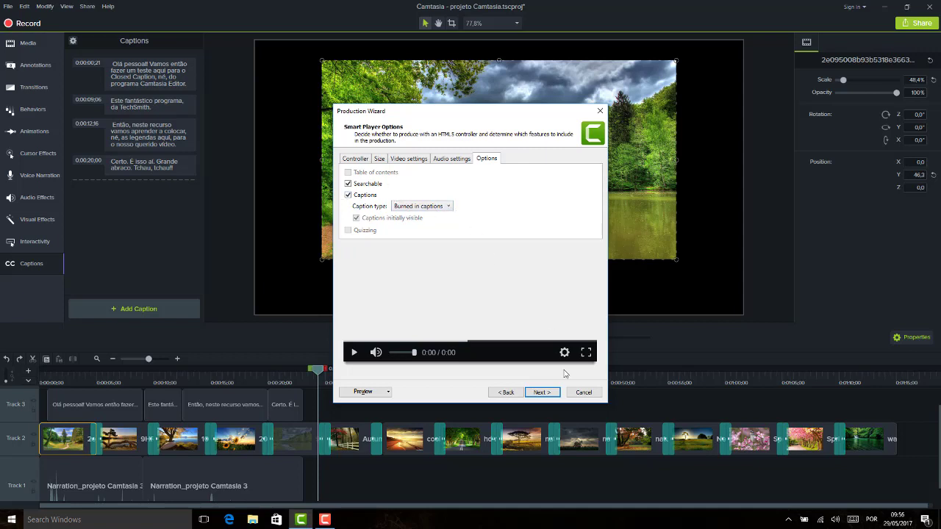
left_click(551, 393)
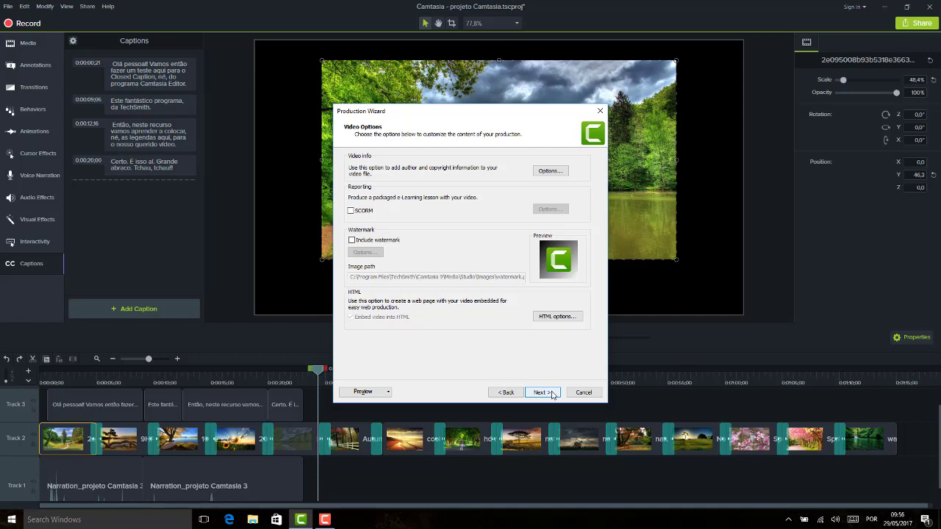
Name the production "projeto Camtasia CloedCaption.mp4" in the Desktop folder and produce the video
left_click(552, 393)
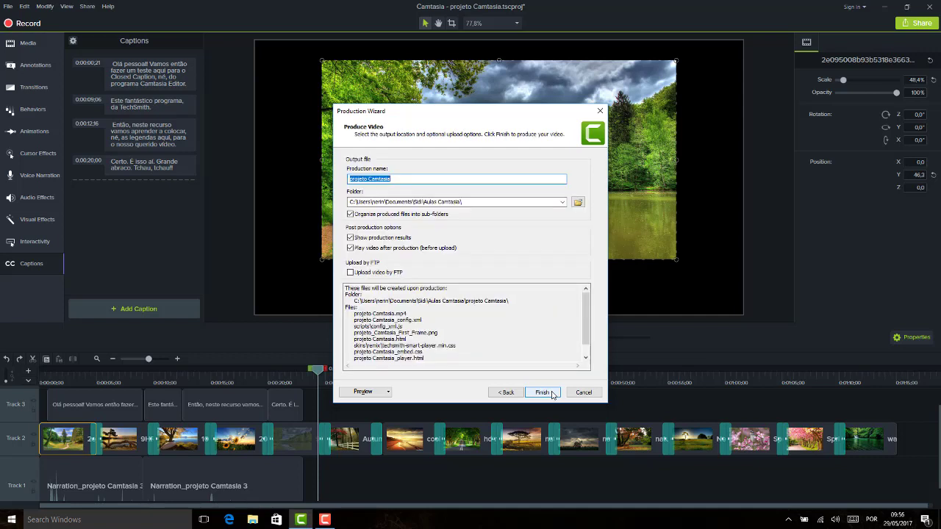
left_click(579, 203)
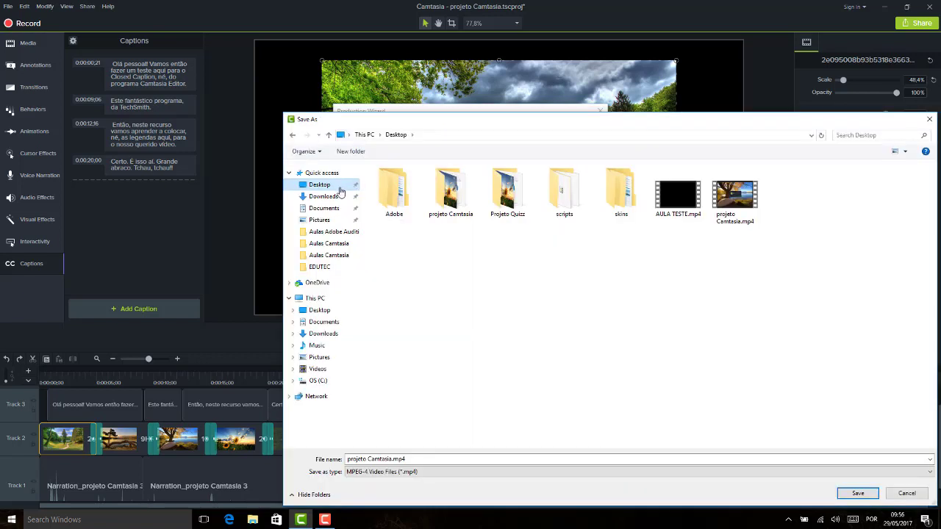
left_click(440, 459)
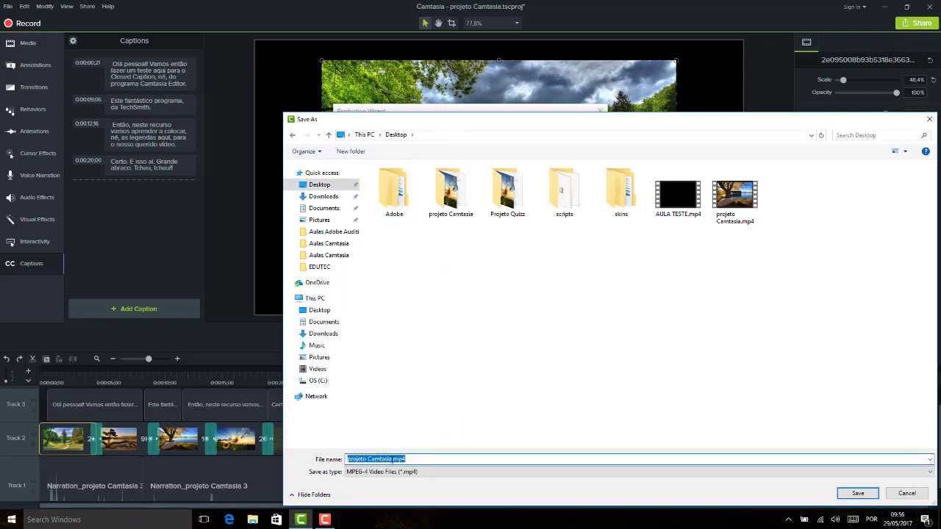
left_click(393, 459)
type("Cloed")
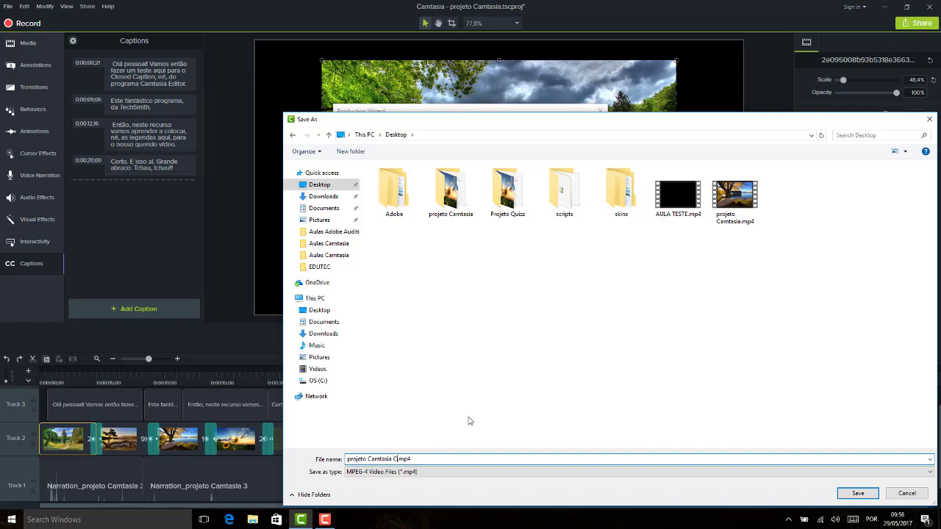
type("Caption")
left_click(858, 494)
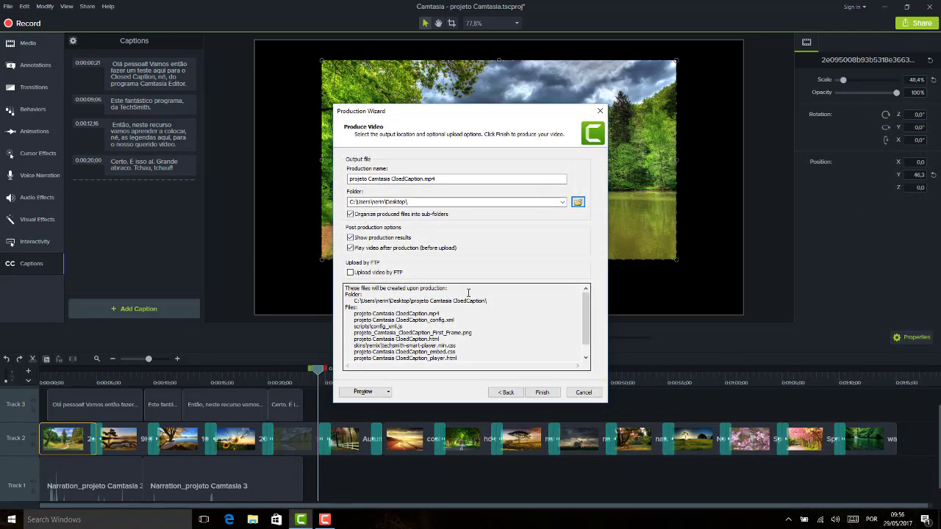
left_click(556, 392)
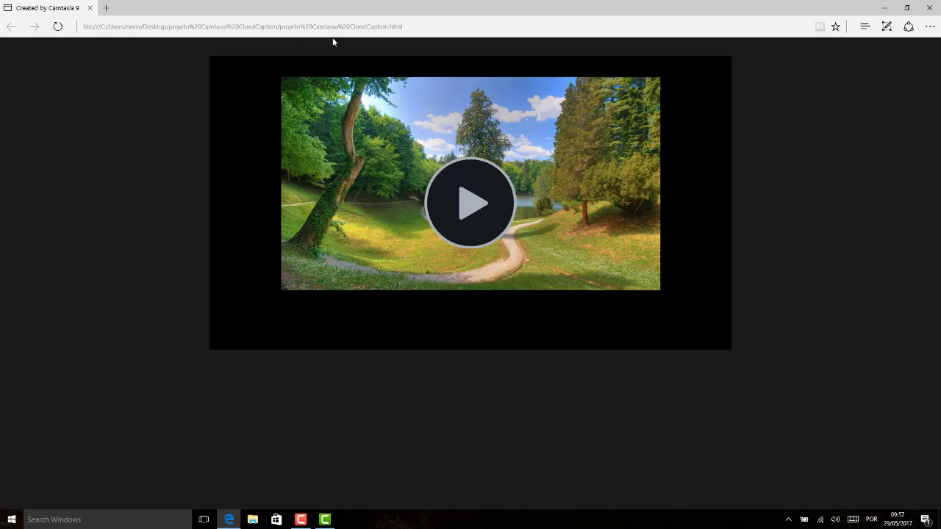
Play the produced video in the browser, pause it on the first caption and continue playback in full screen without the notification
left_click(473, 203)
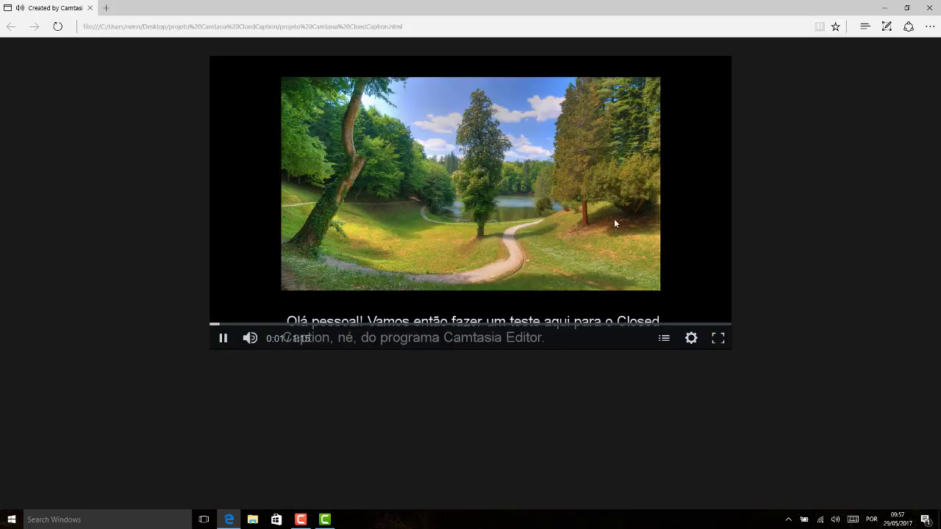
left_click(700, 250)
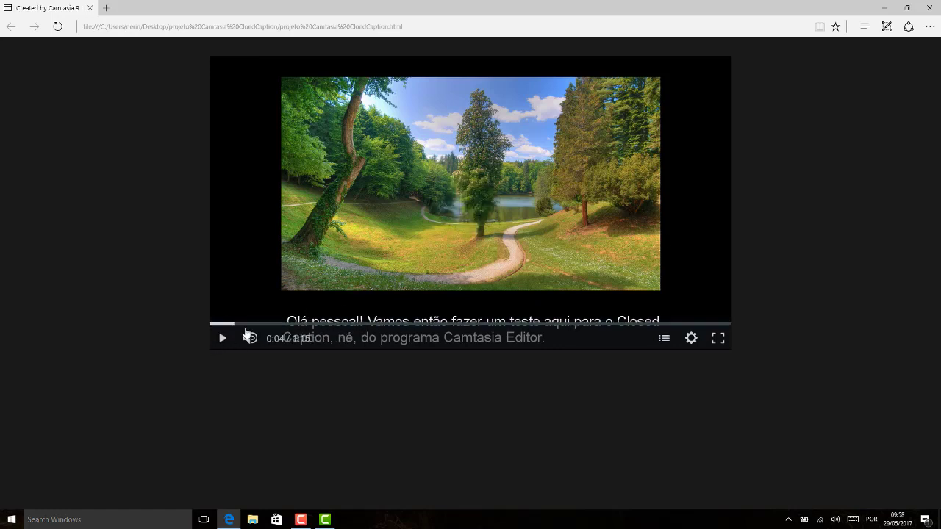
left_click(718, 339)
left_click(536, 341)
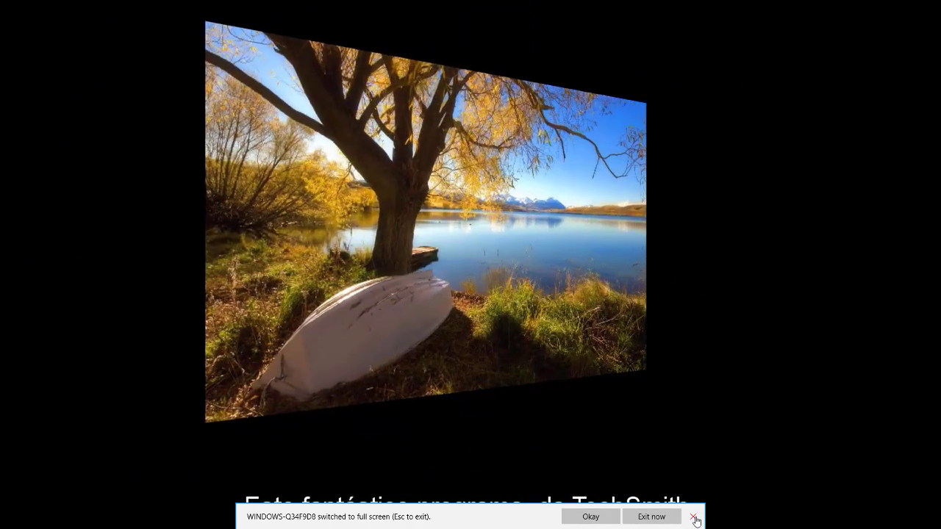
left_click(694, 519)
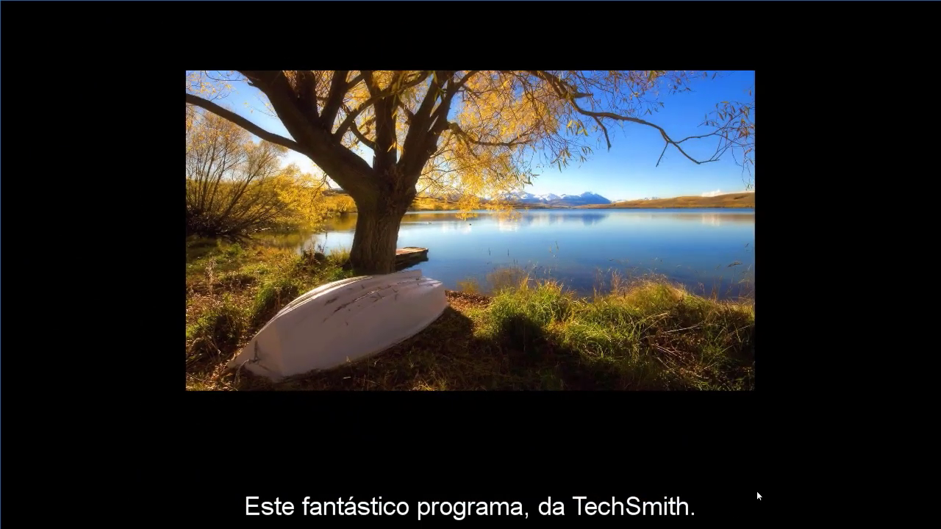
Pause and resume the full-screen playback to check the burned-in captions from the second to the last one
left_click(801, 394)
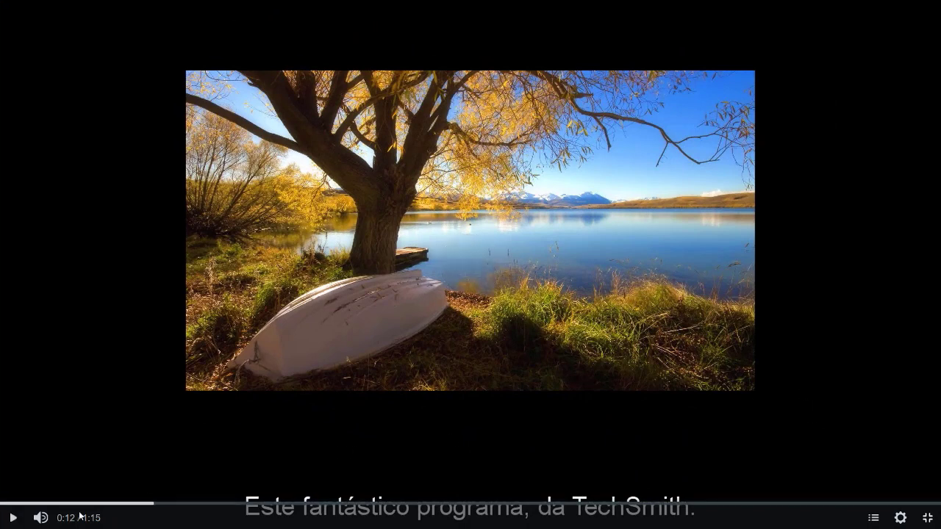
left_click(19, 519)
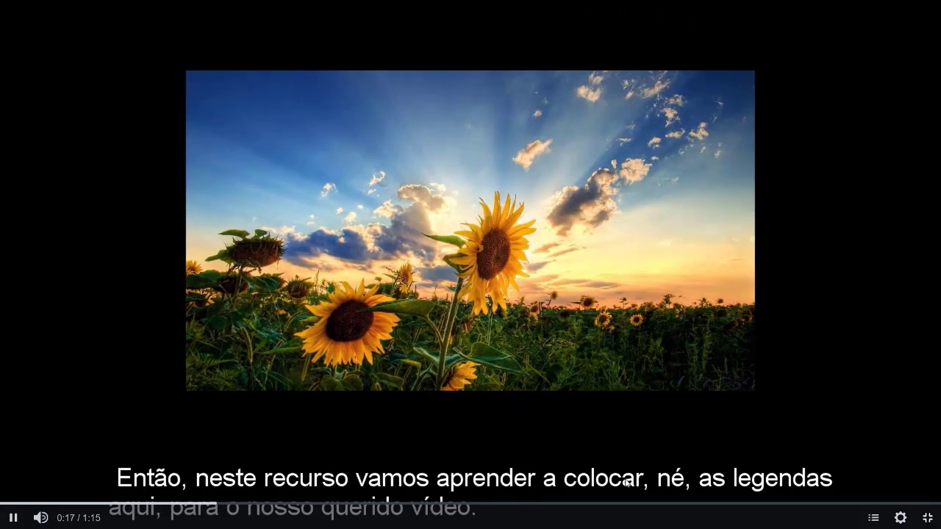
left_click(788, 445)
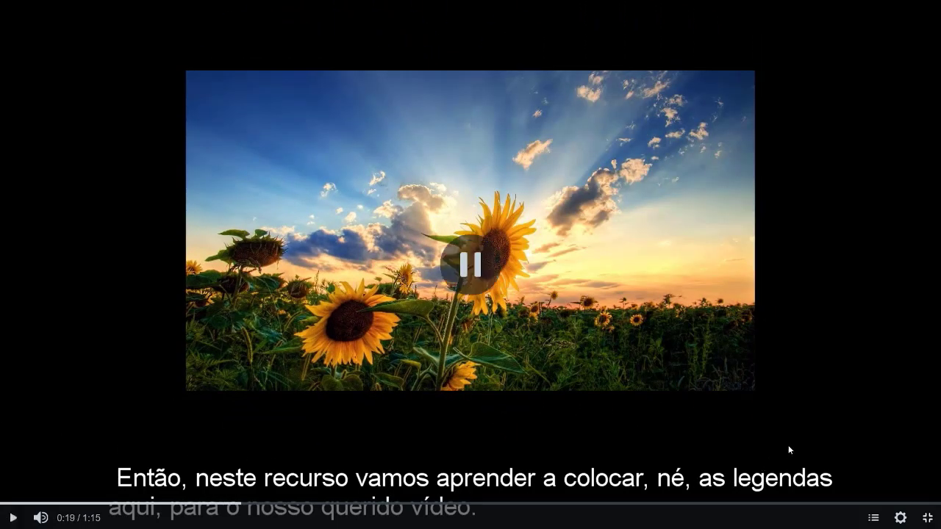
left_click(788, 445)
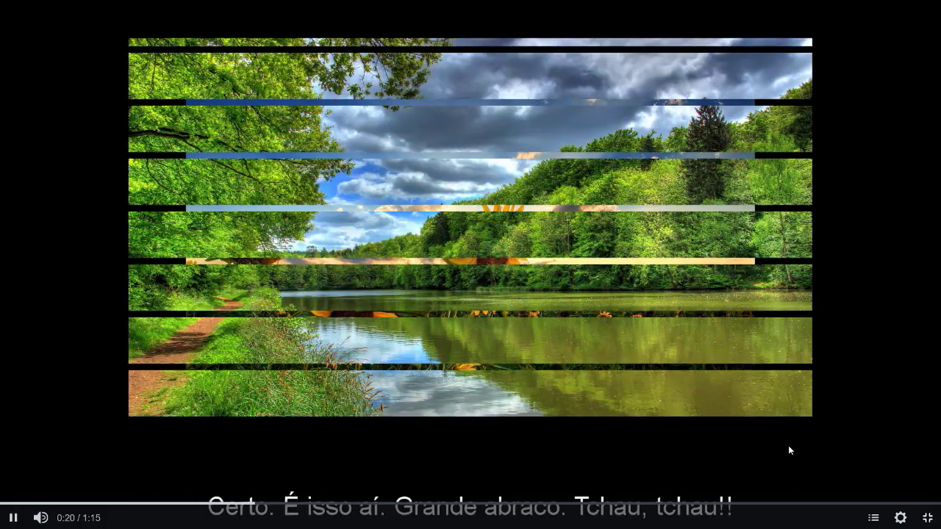